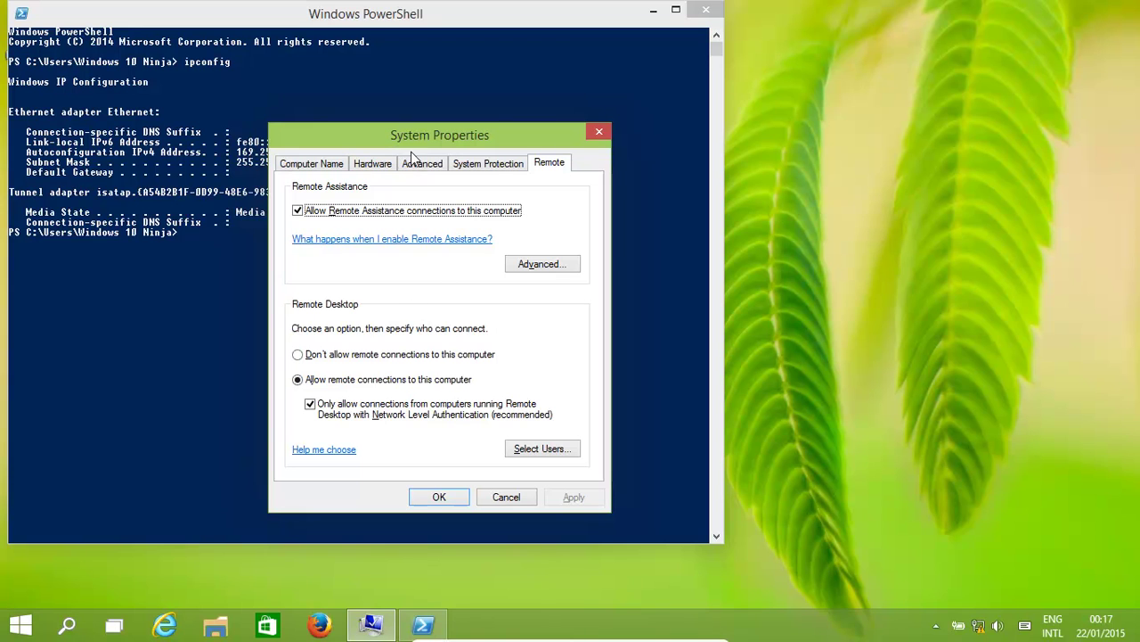
Close System Properties and search the Start menu for 'remote'.
left_click(600, 133)
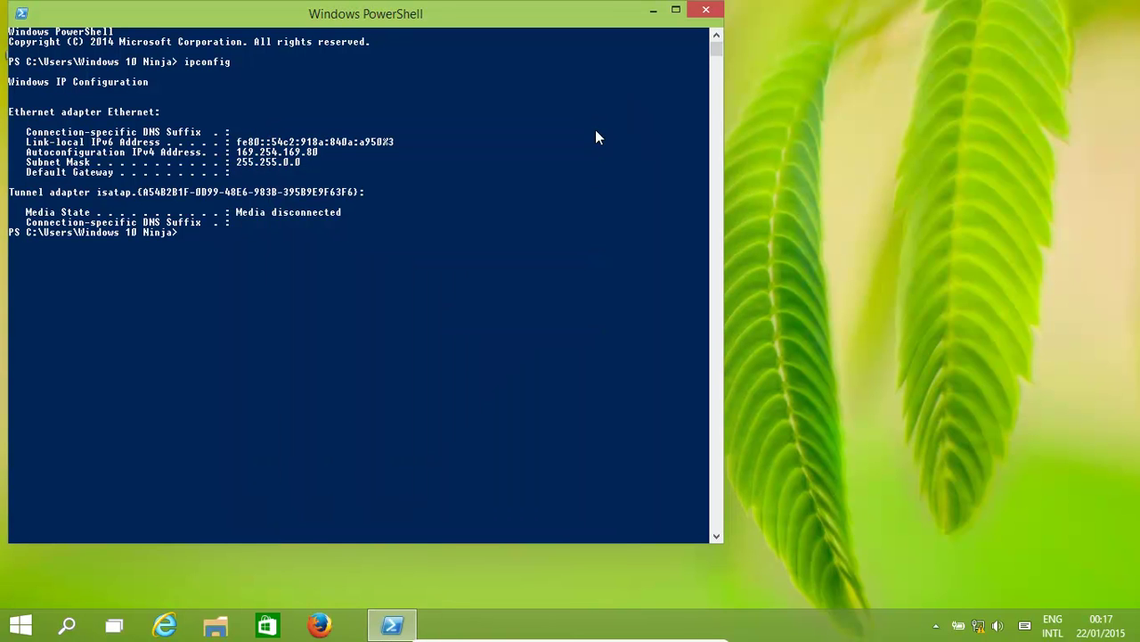
left_click(20, 624)
left_click(25, 586)
type("remot")
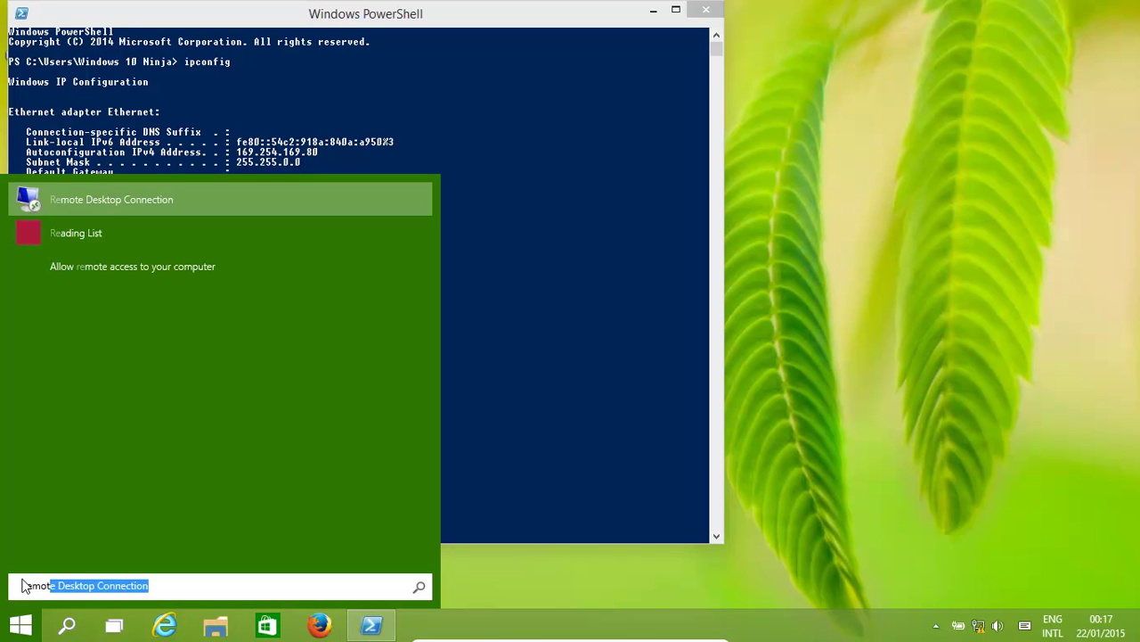
type("e")
Launch a 'remote' search result, close the Search app, and search 'remote' again from Start.
key("Down")
key("Up")
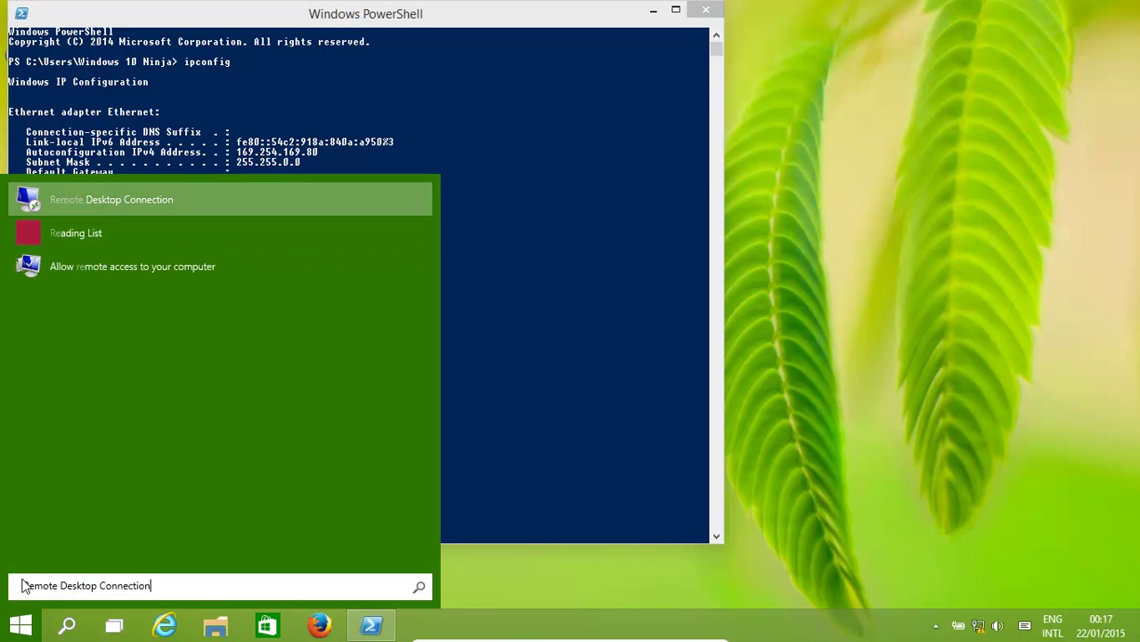
key("Down")
key("Down")
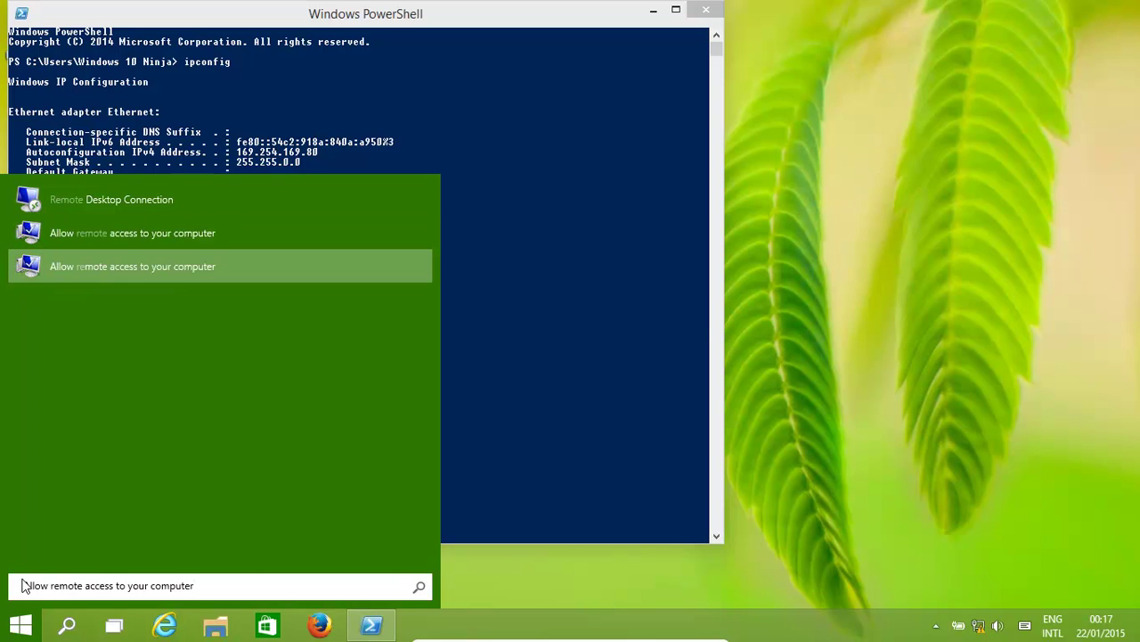
key("Return")
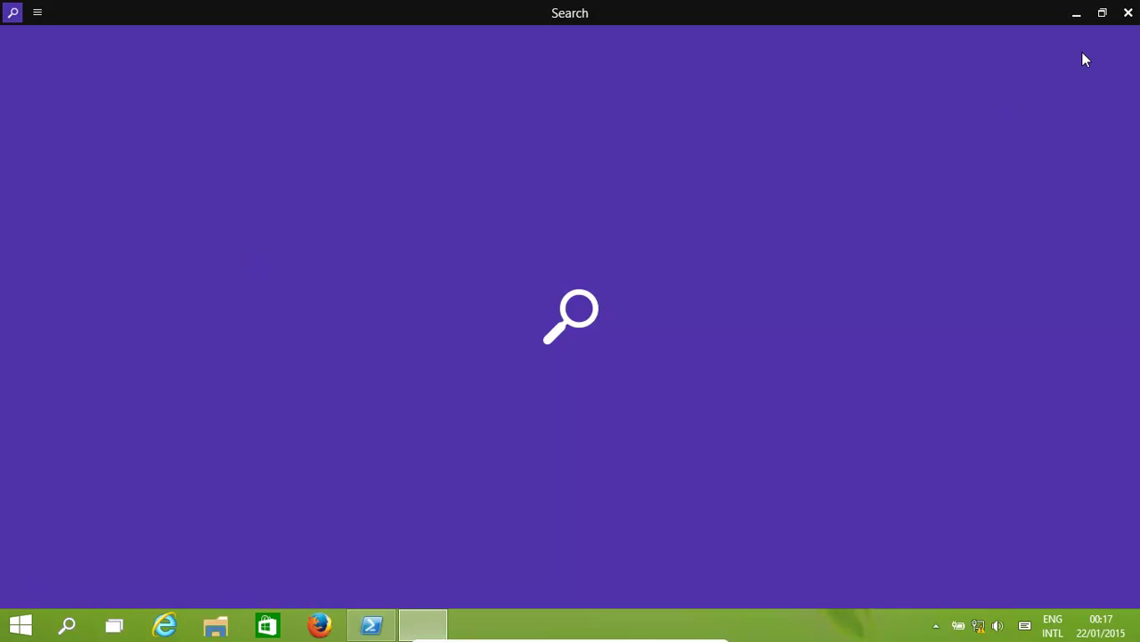
left_click(1128, 12)
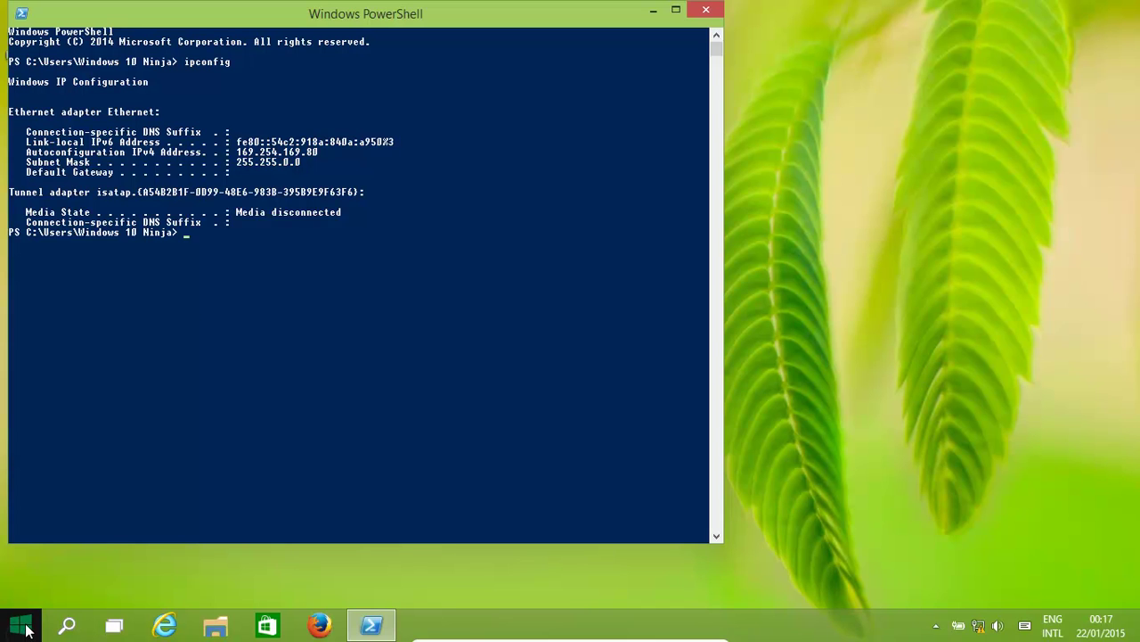
left_click(24, 629)
type("re")
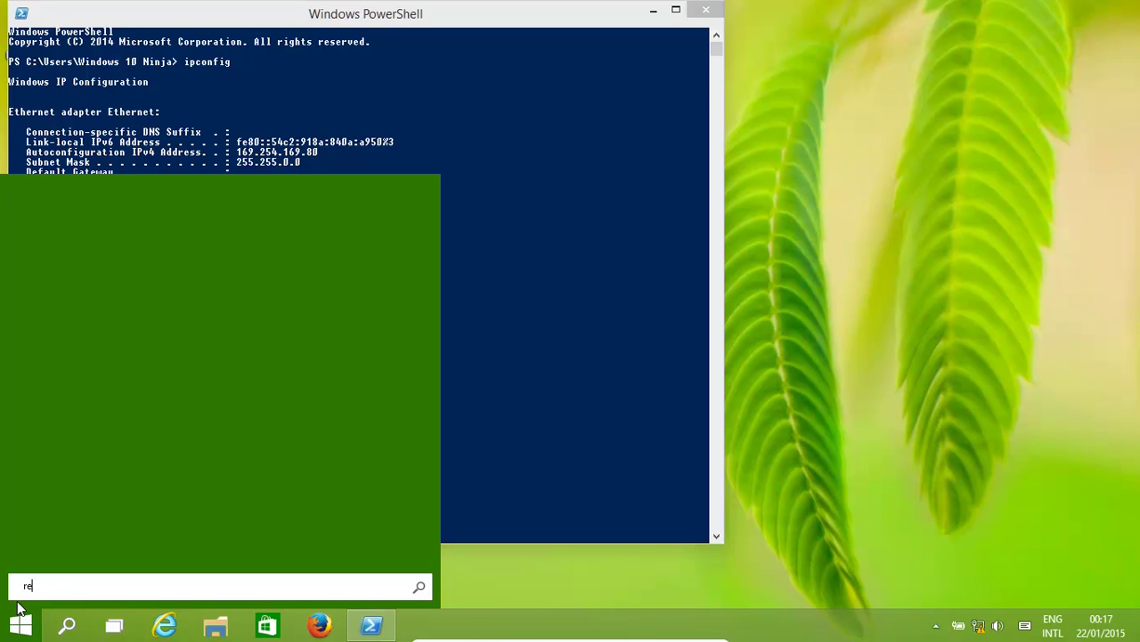
type("mote Desktop Connection")
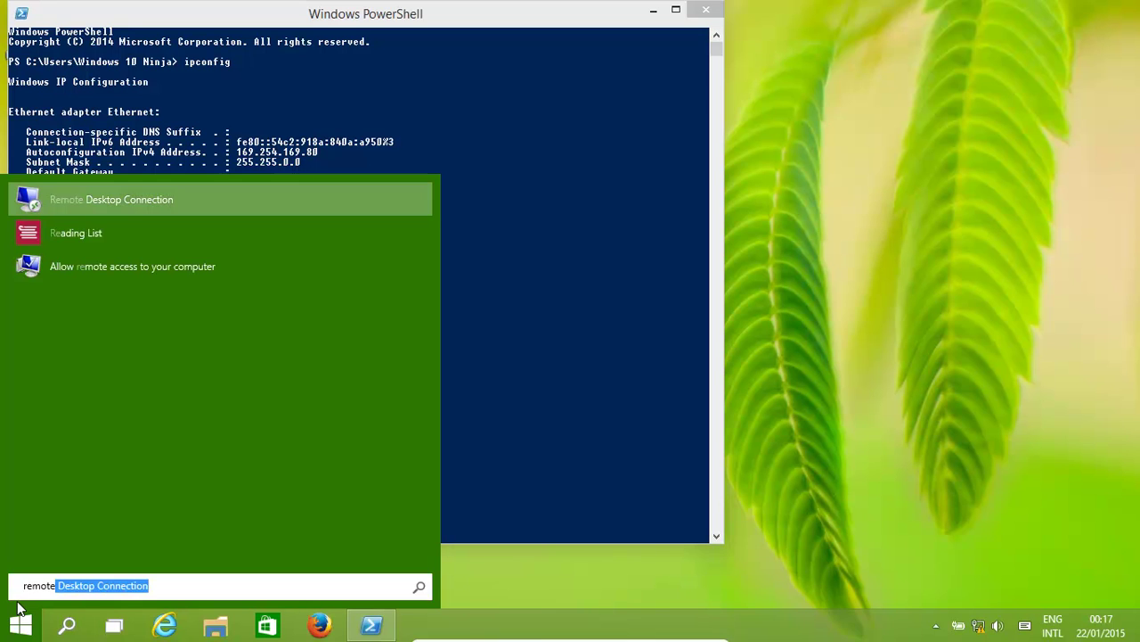
Select 'Allow remote connections to this computer' with Network Level Authentication kept on, and confirm with OK.
left_click(97, 267)
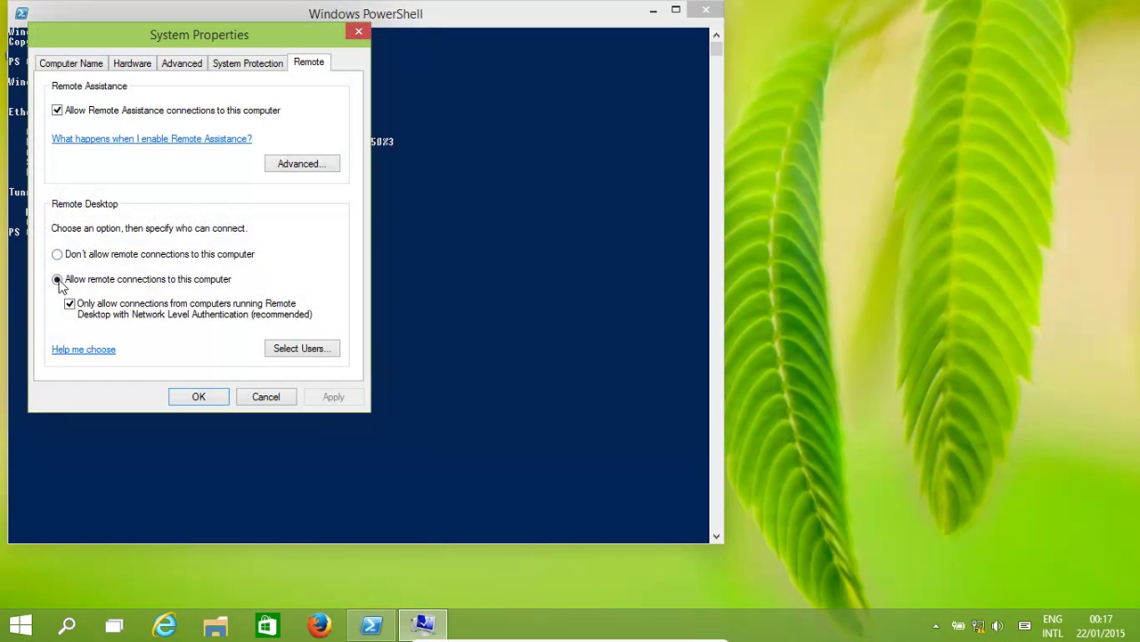
left_click(58, 279)
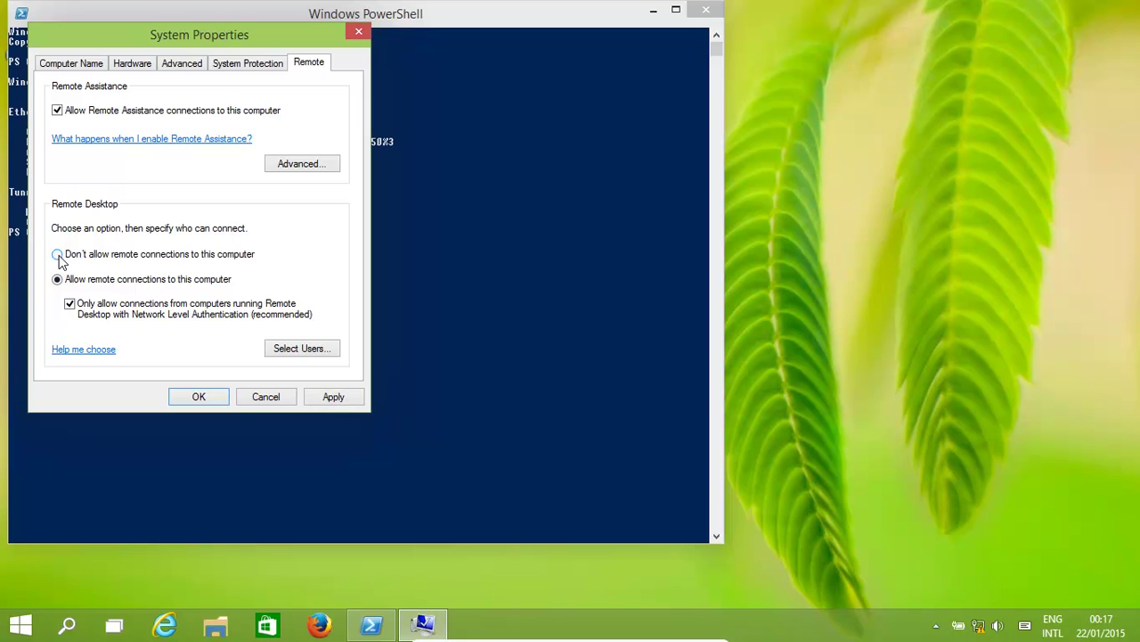
left_click(58, 255)
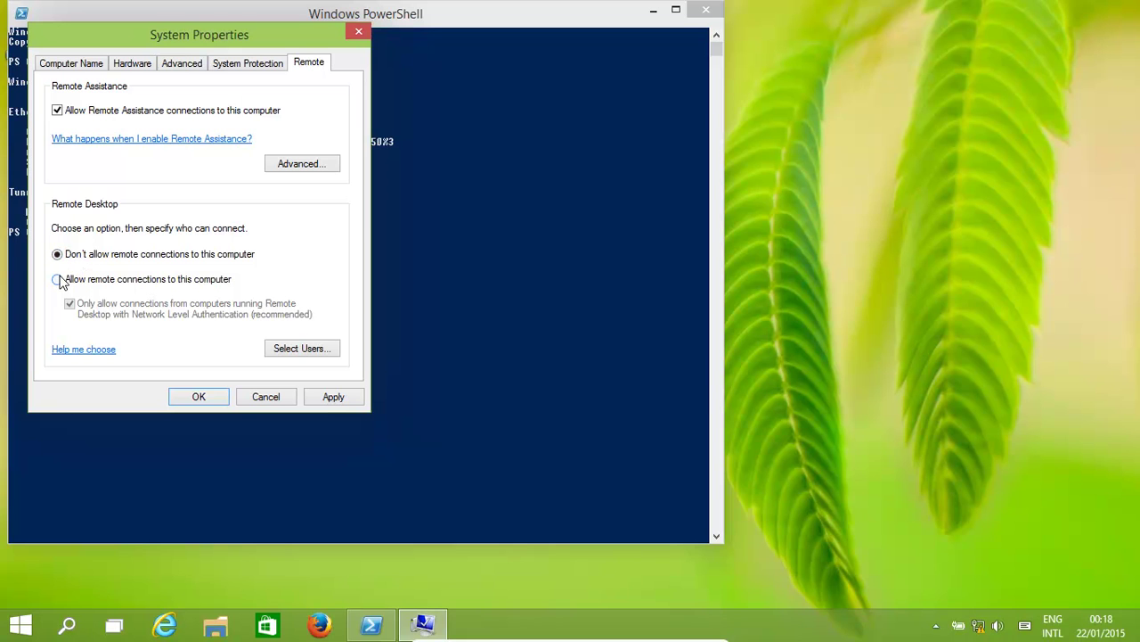
left_click(58, 280)
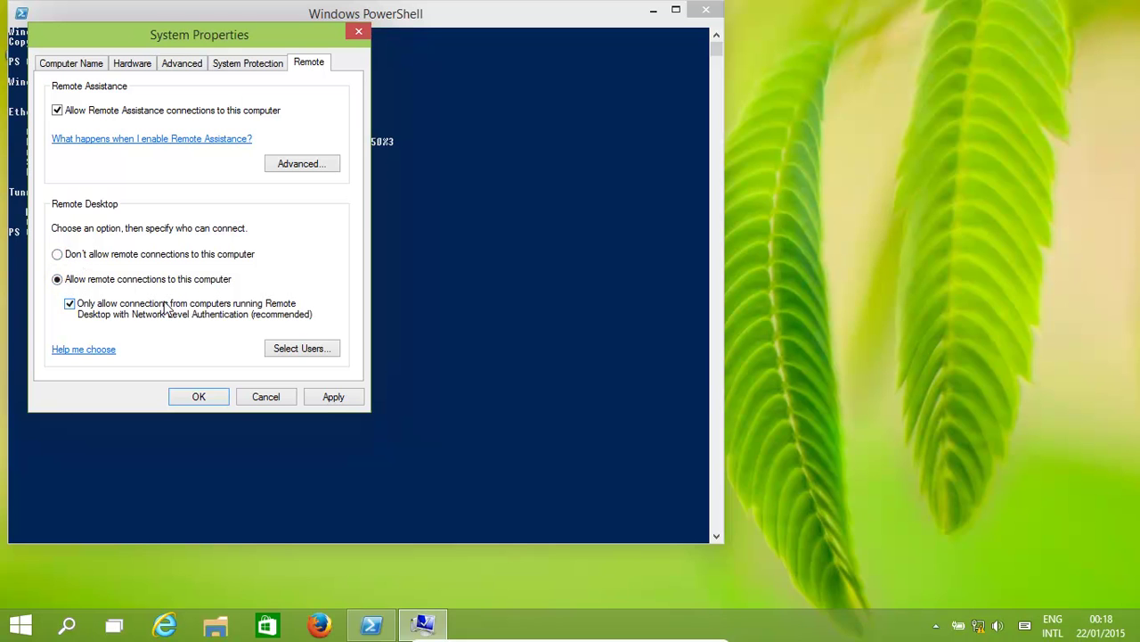
left_click(200, 397)
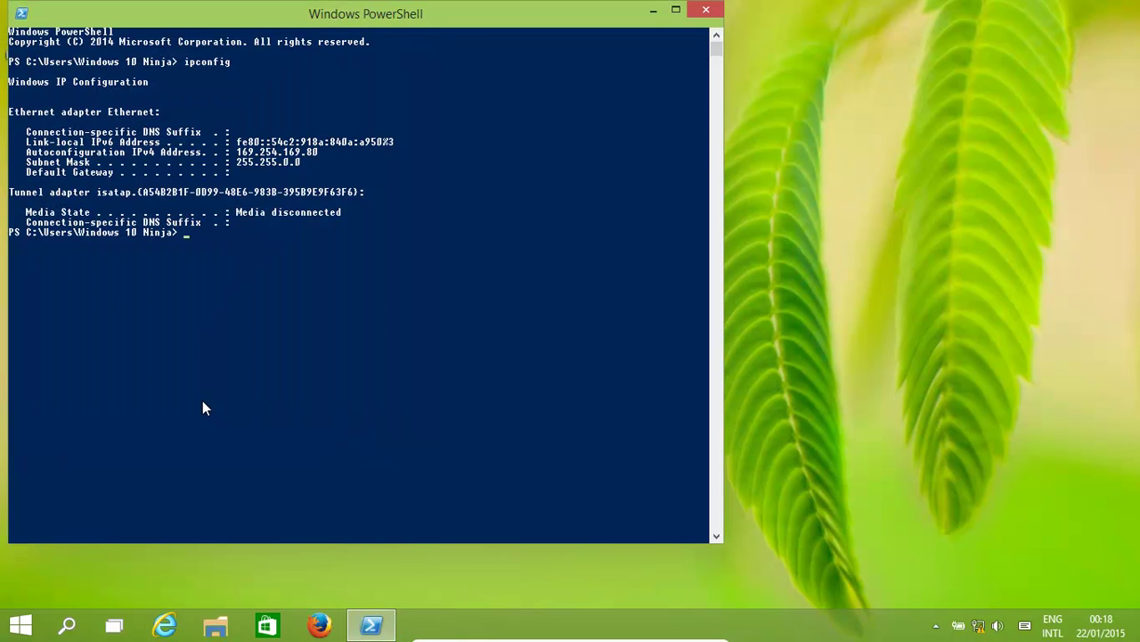
Search the Start menu for services.msc.
left_click(22, 629)
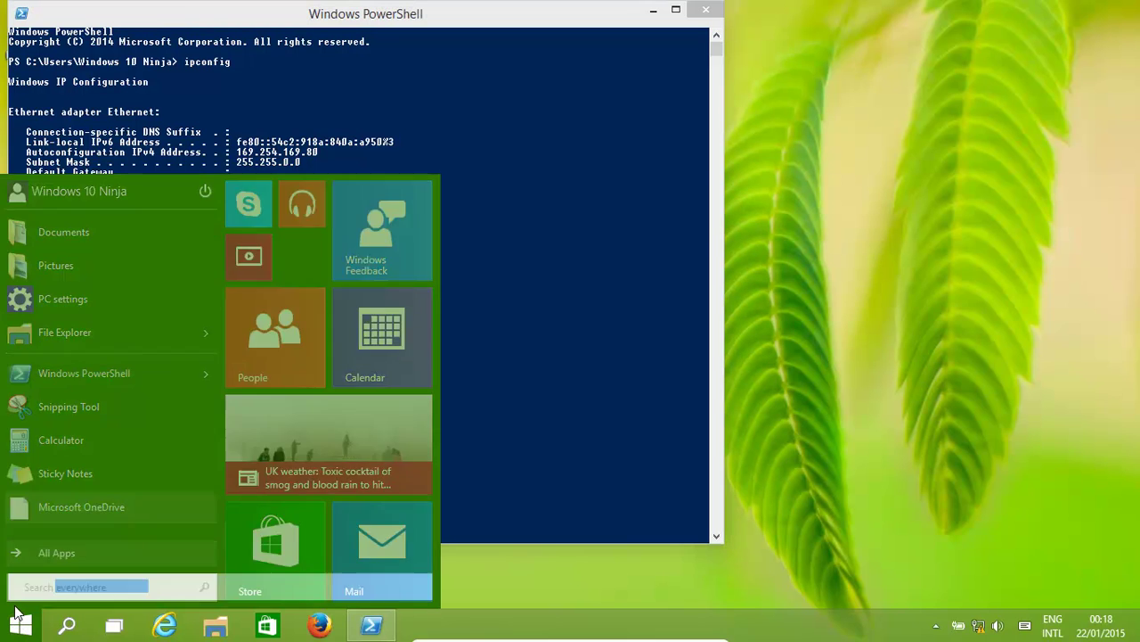
type("serv")
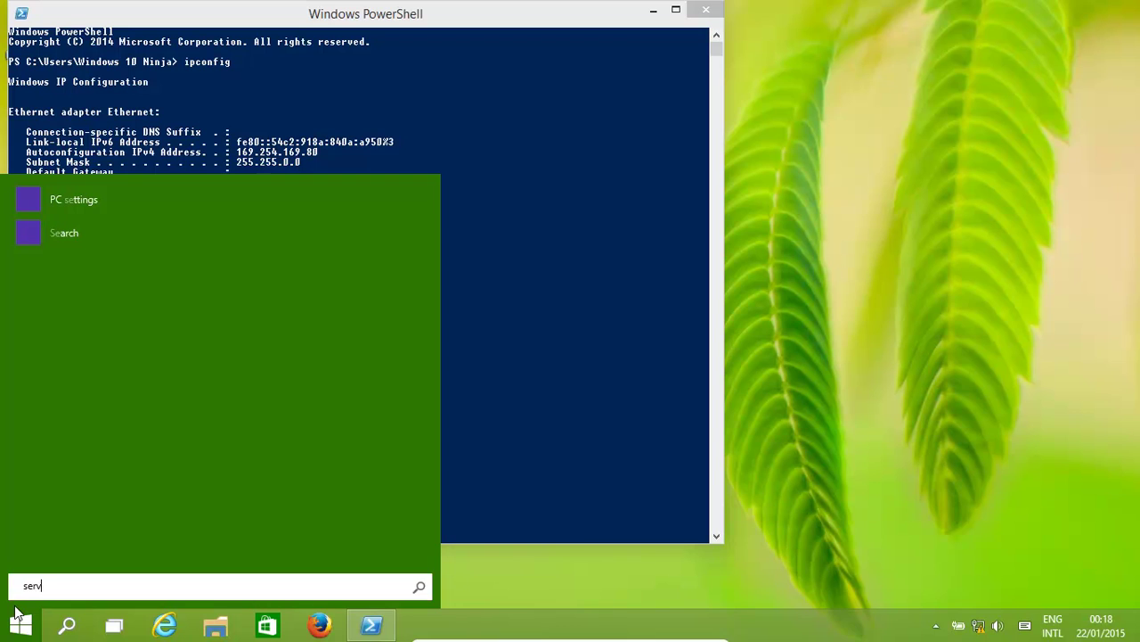
type("ices.msc")
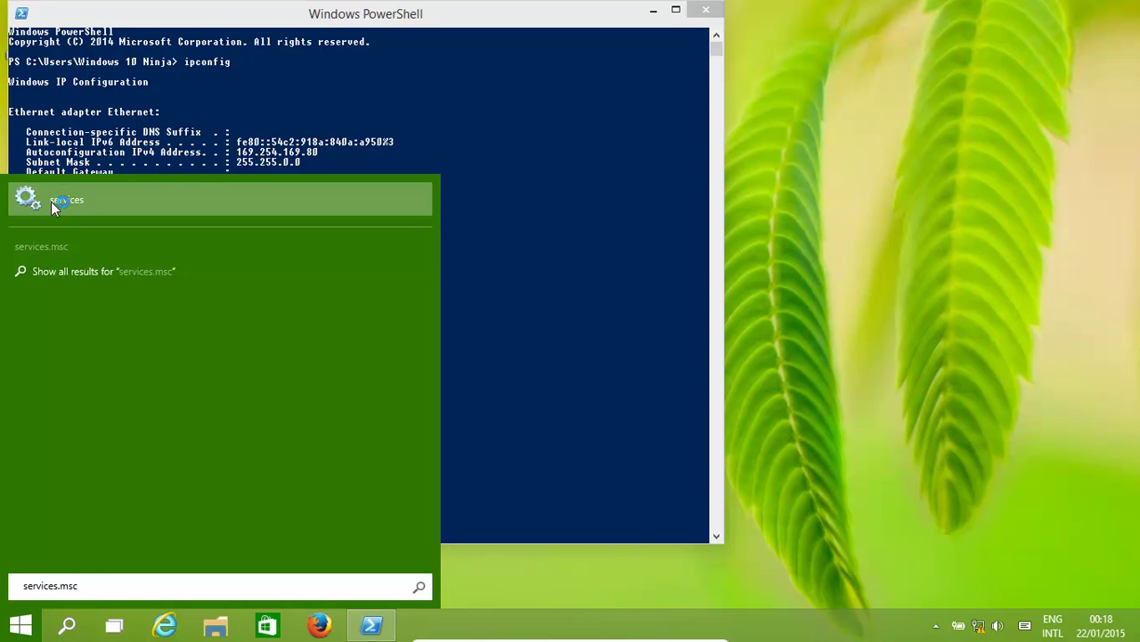
Start the Remote Access Auto Connection Manager service in a maximized Services console, then close it.
left_click(21, 218)
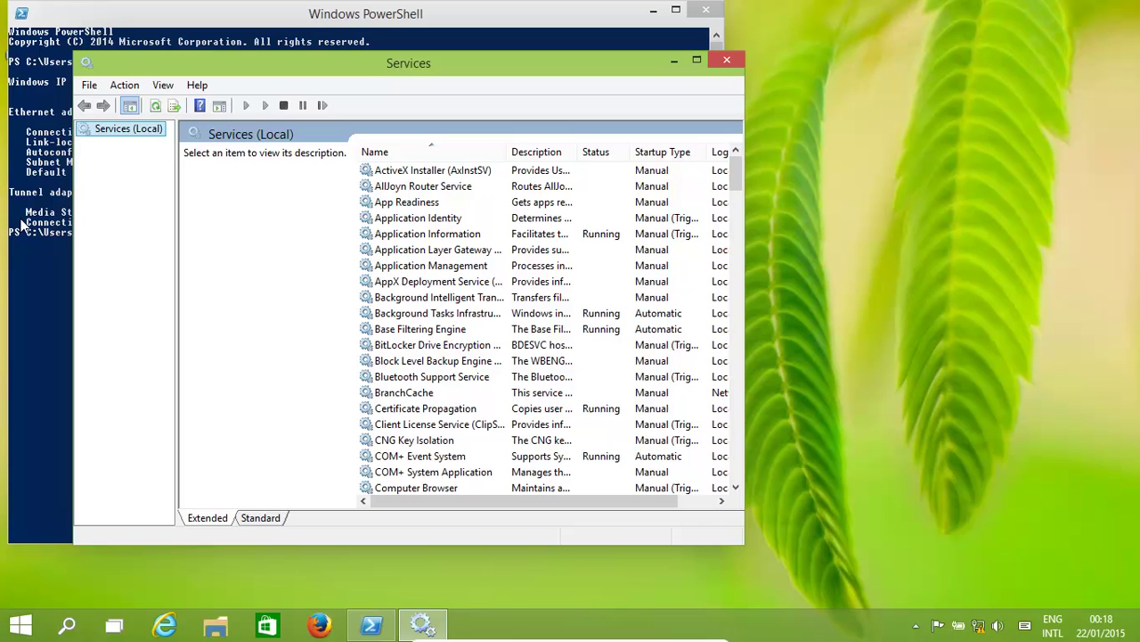
left_click(696, 60)
left_click_drag(1128, 125, 1072, 333)
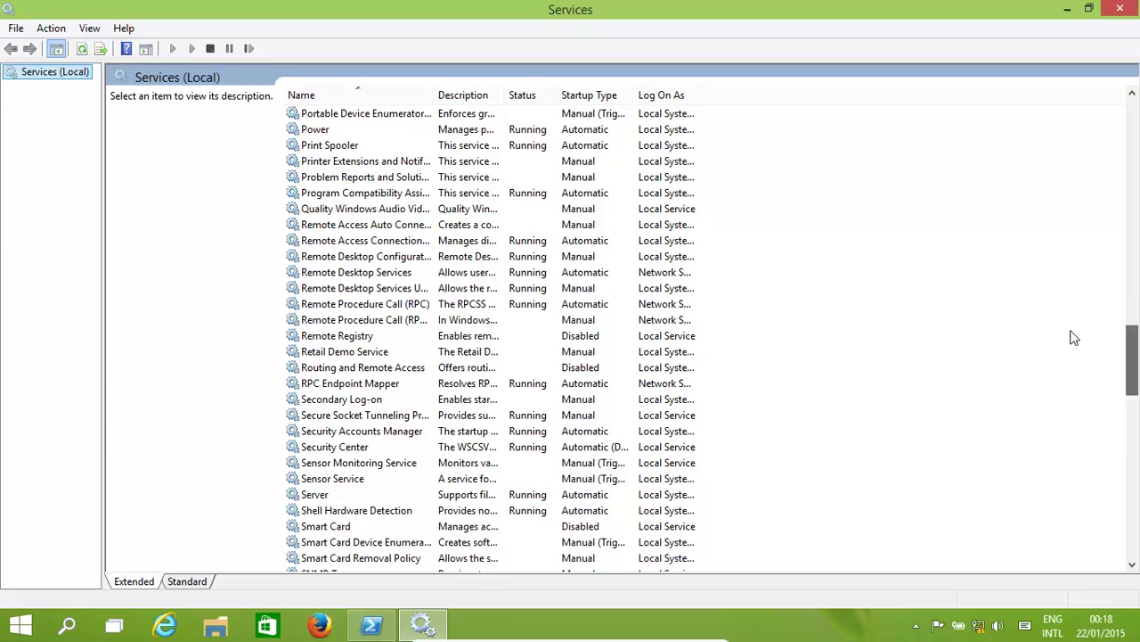
left_click(359, 245)
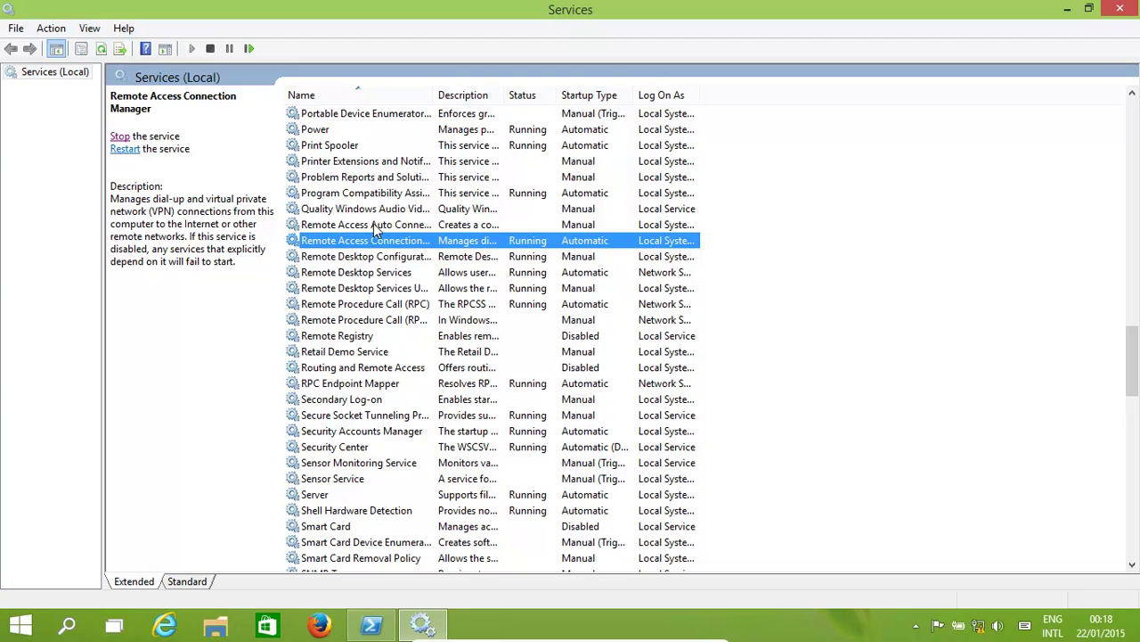
left_click(372, 226)
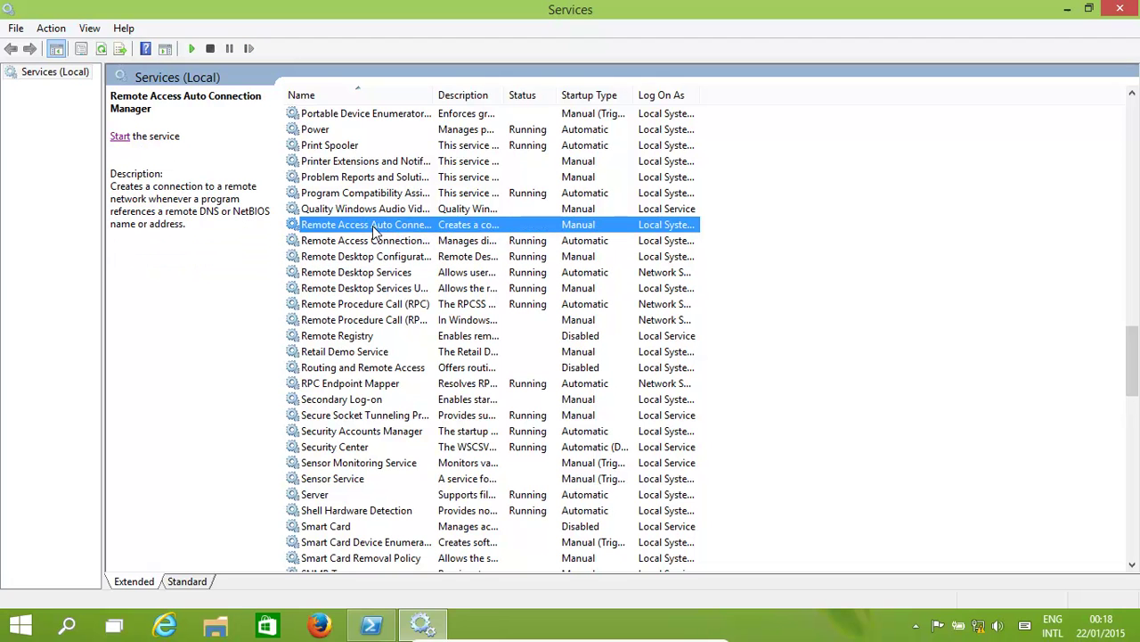
left_click(121, 139)
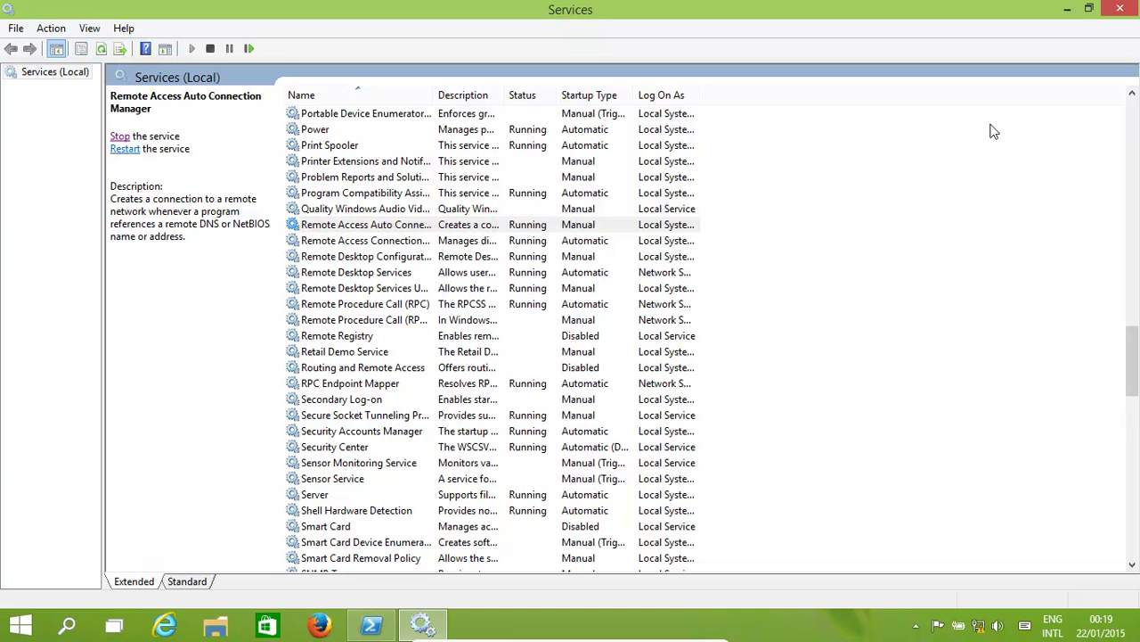
left_click(1119, 10)
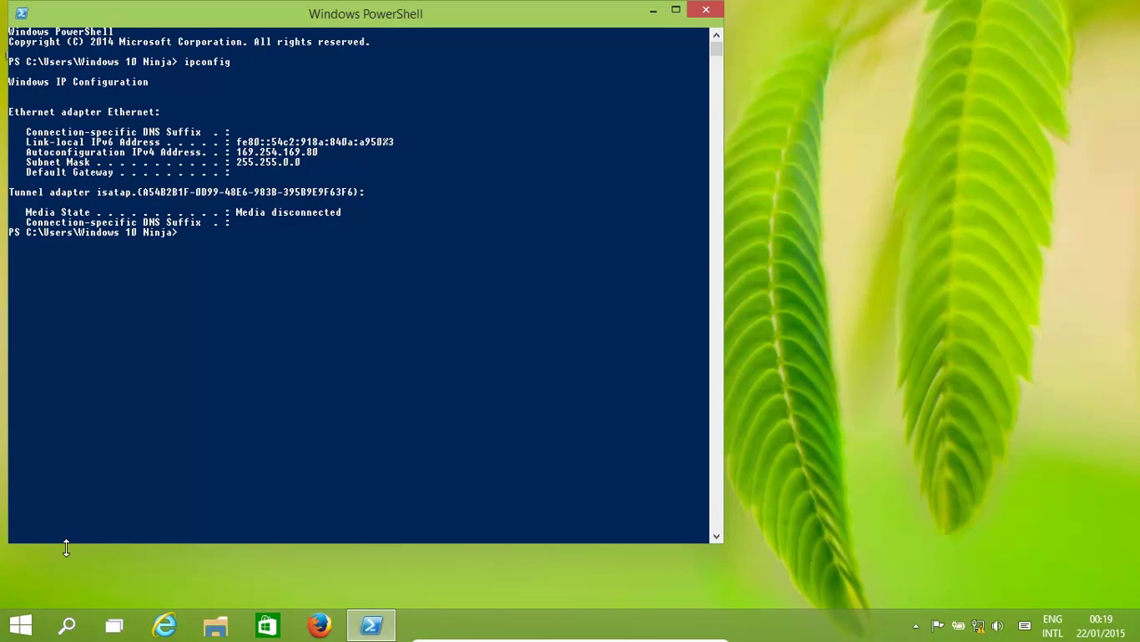
Search Start for 'fir' and open 'Allow an app through Windows Firewall'.
left_click(22, 631)
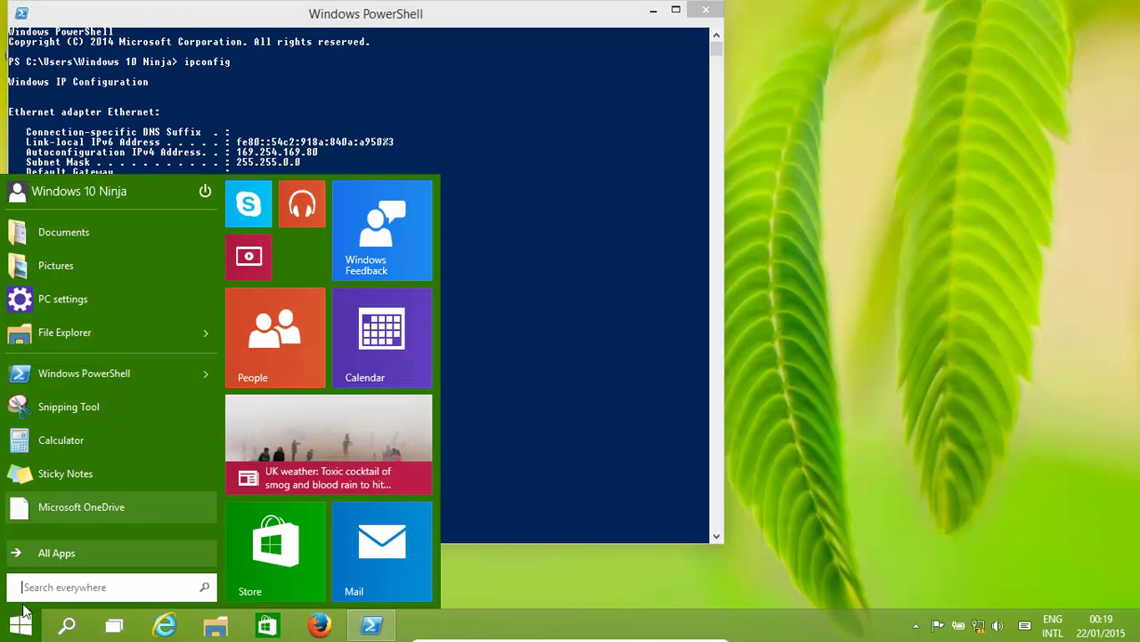
type("firefox")
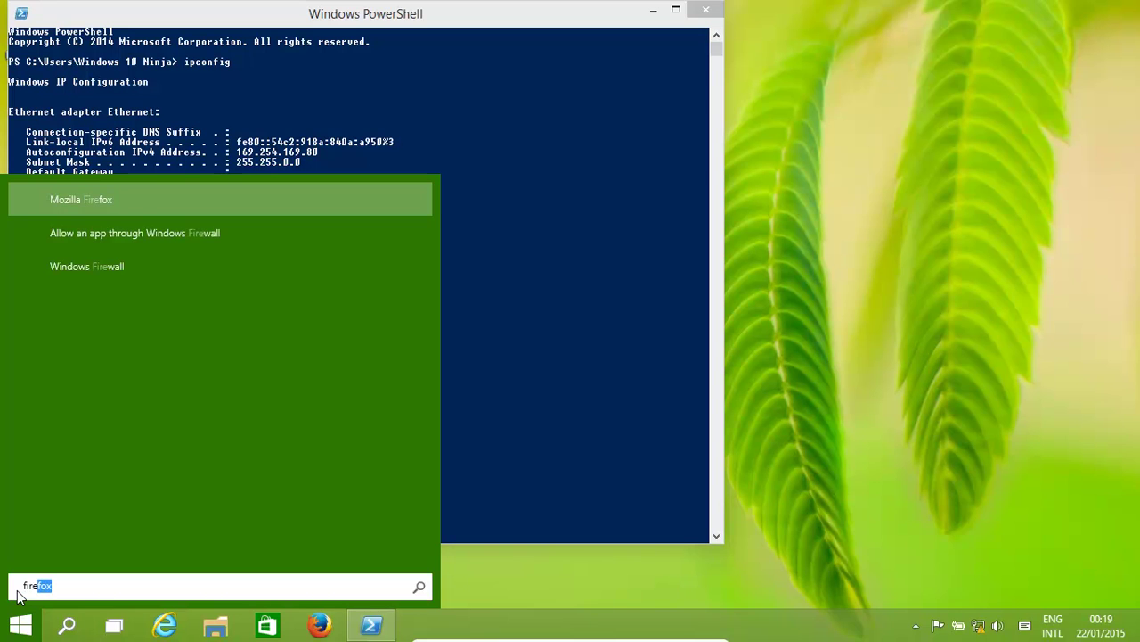
key("Down")
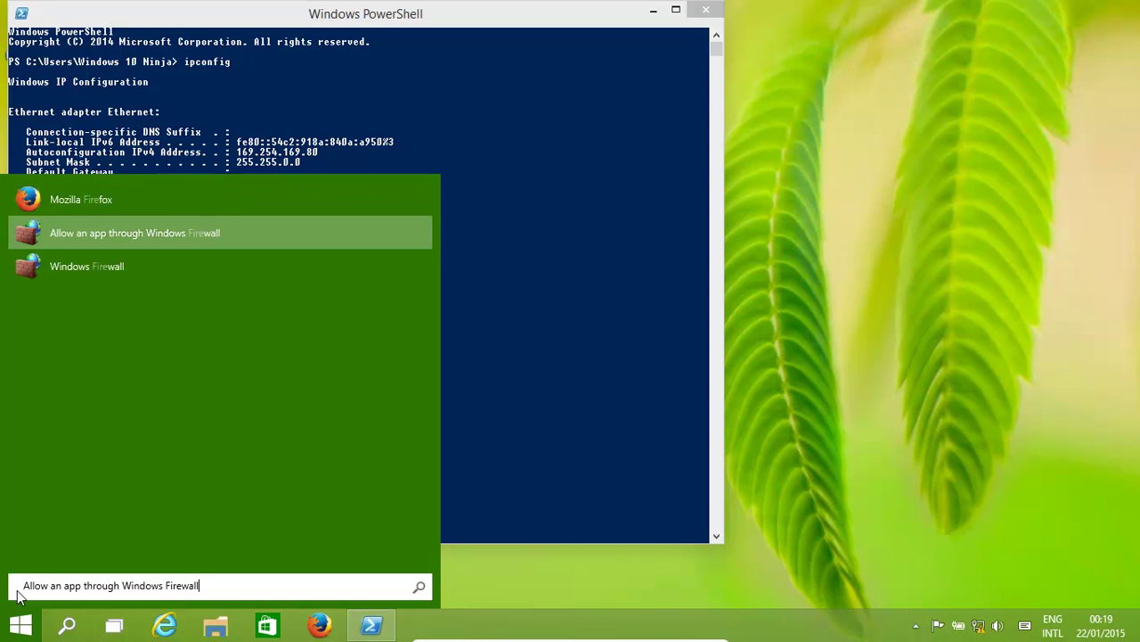
key("Return")
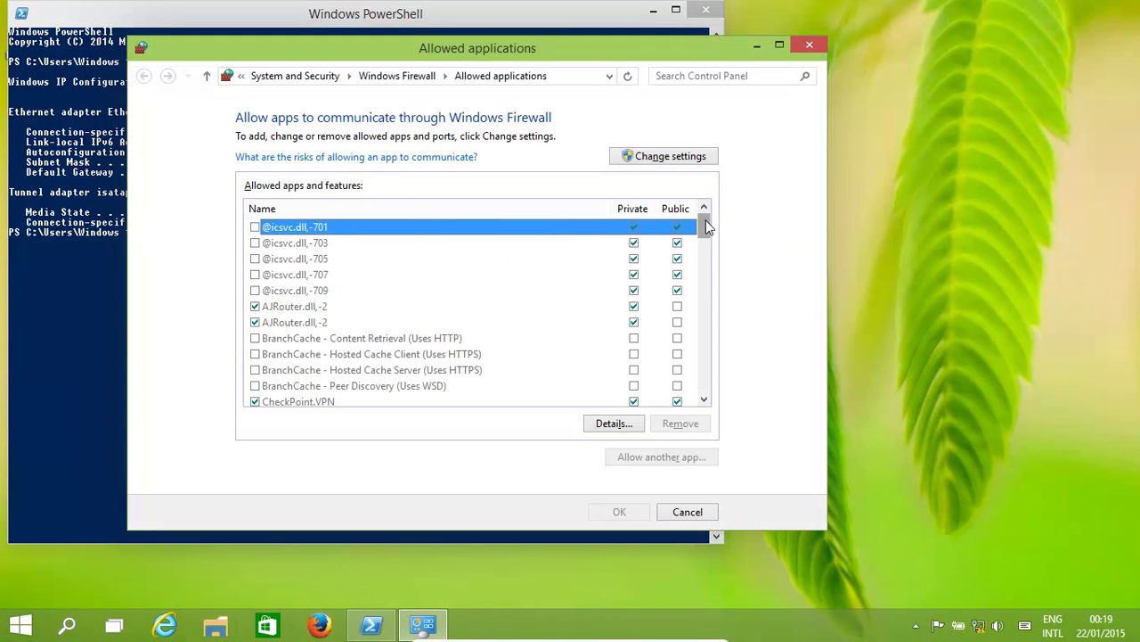
Allow Remote Desktop through the firewall on public networks too, then close the allowed apps window.
left_click_drag(711, 228, 689, 334)
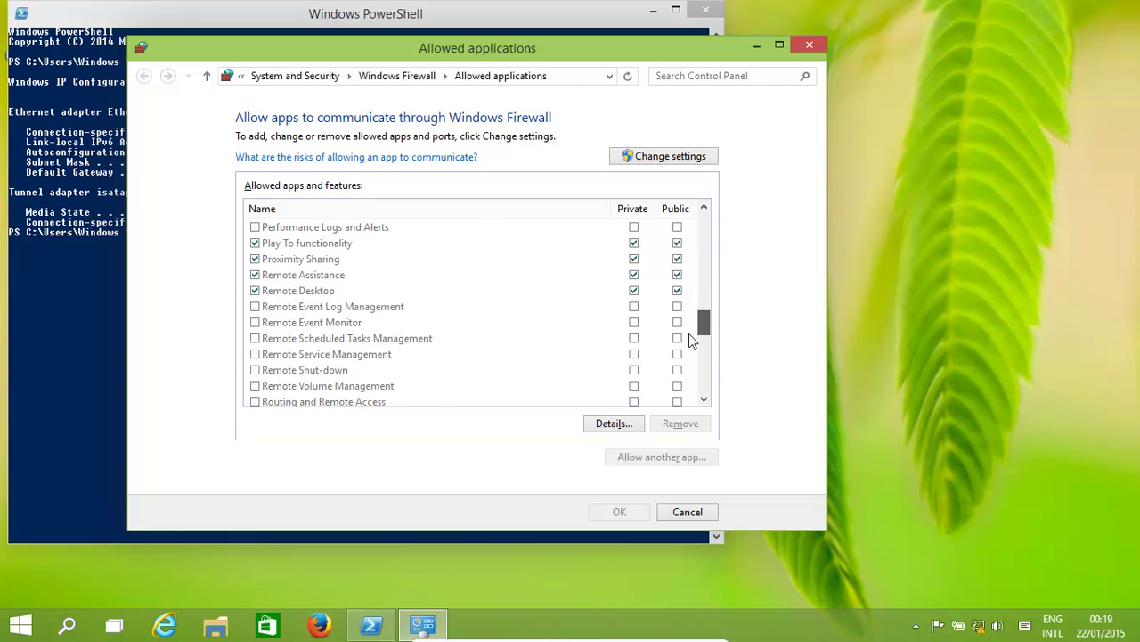
left_click(326, 295)
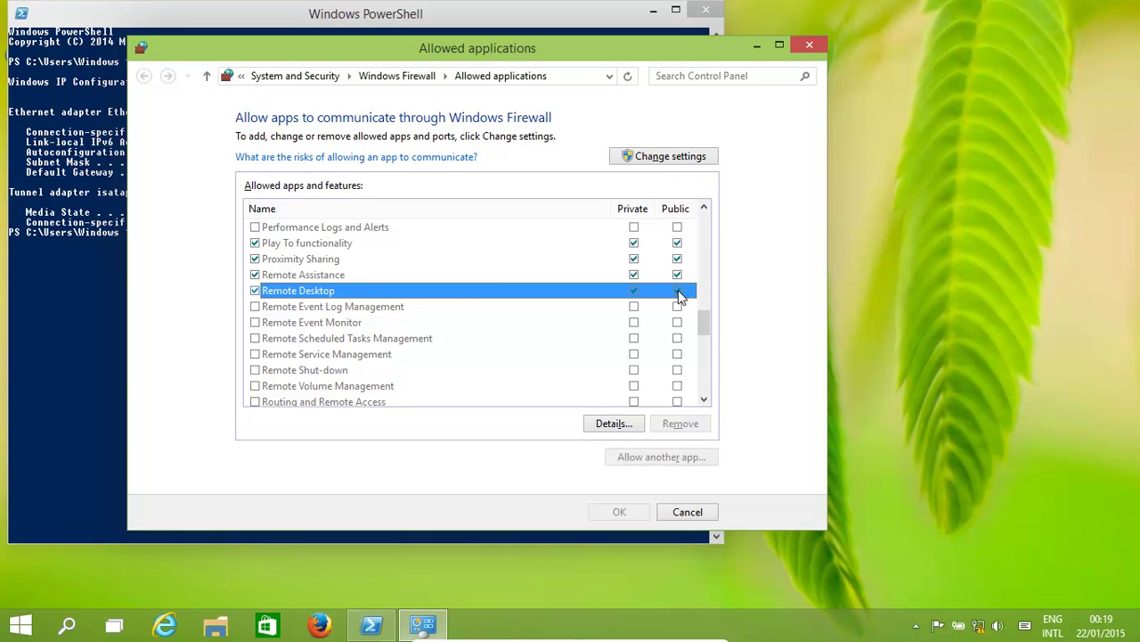
left_click(664, 158)
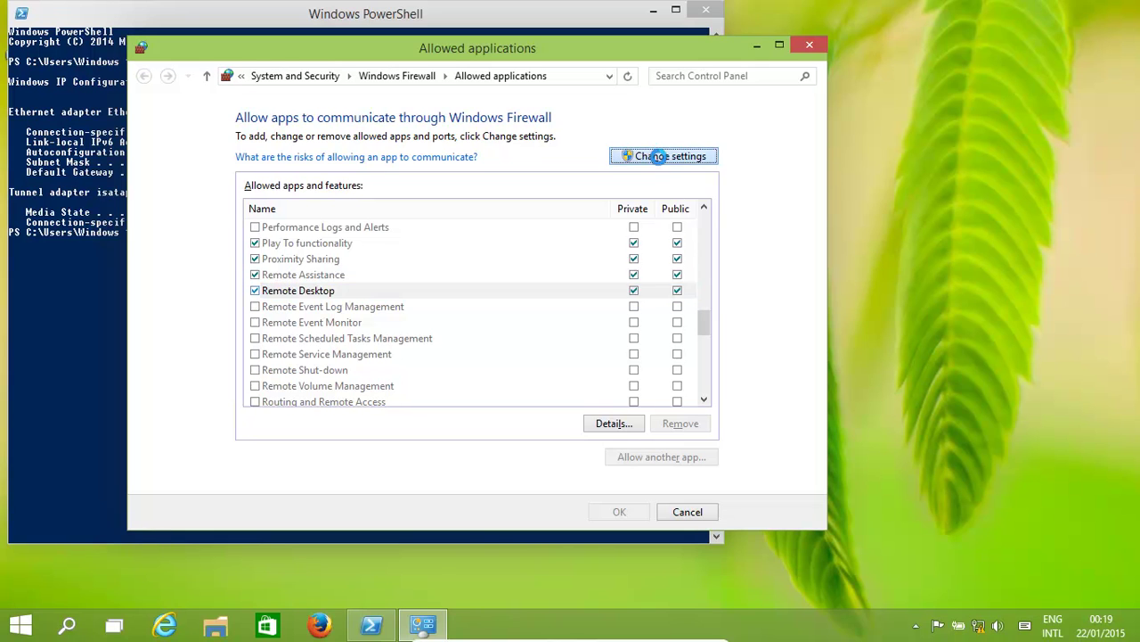
left_click(678, 298)
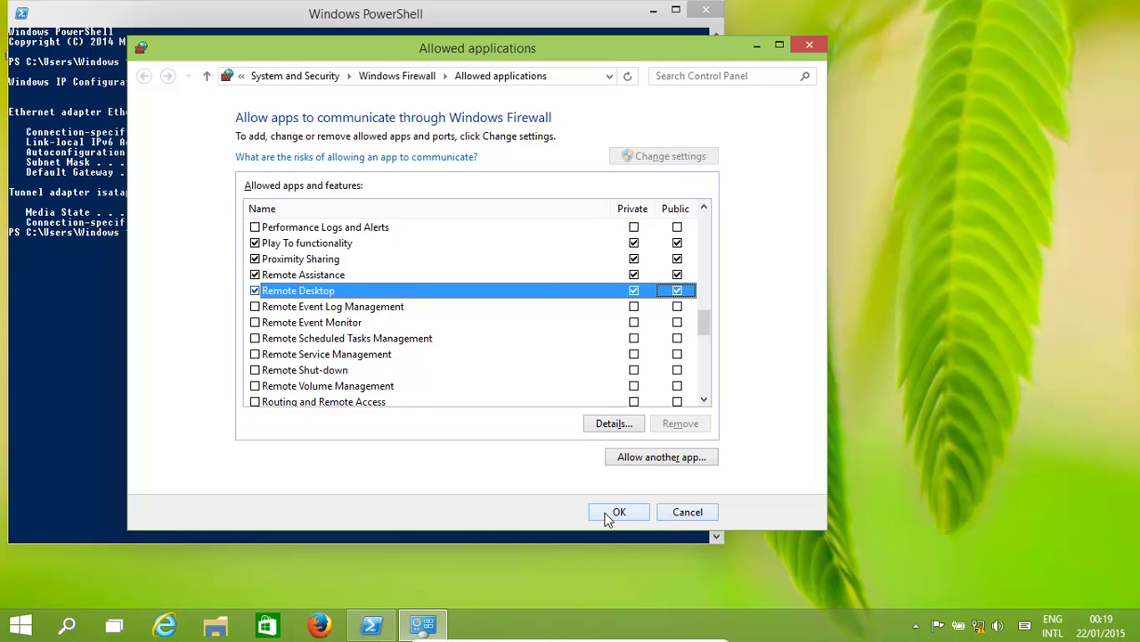
left_click(682, 517)
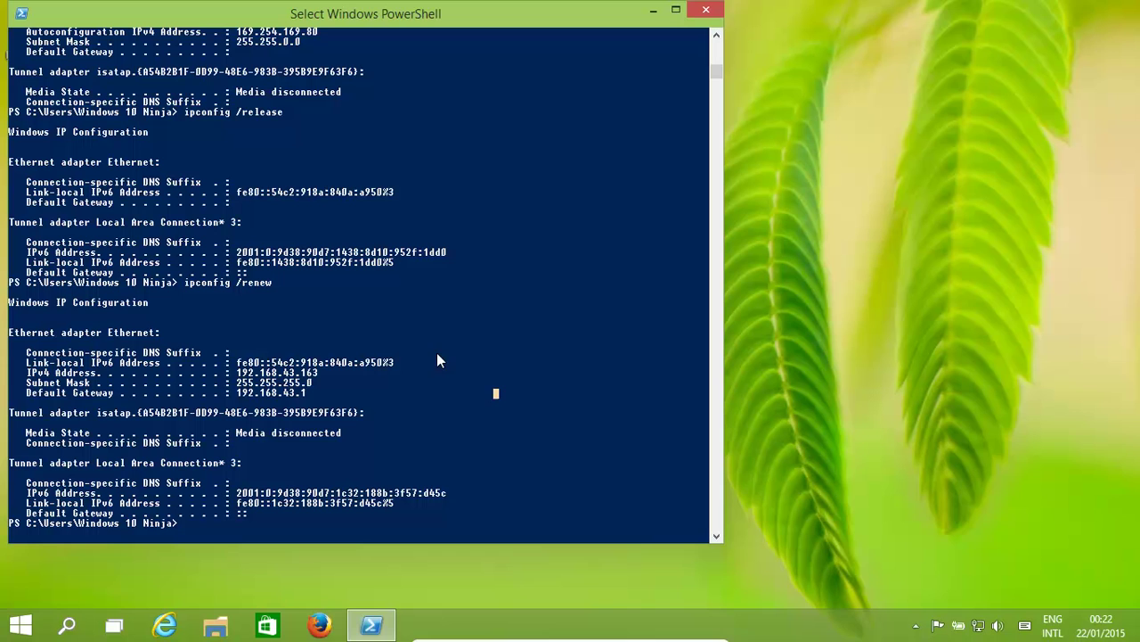
Rerun ipconfig, mark IPv4 address 192.168.43.163, and take the VM out of full screen.
key("Up")
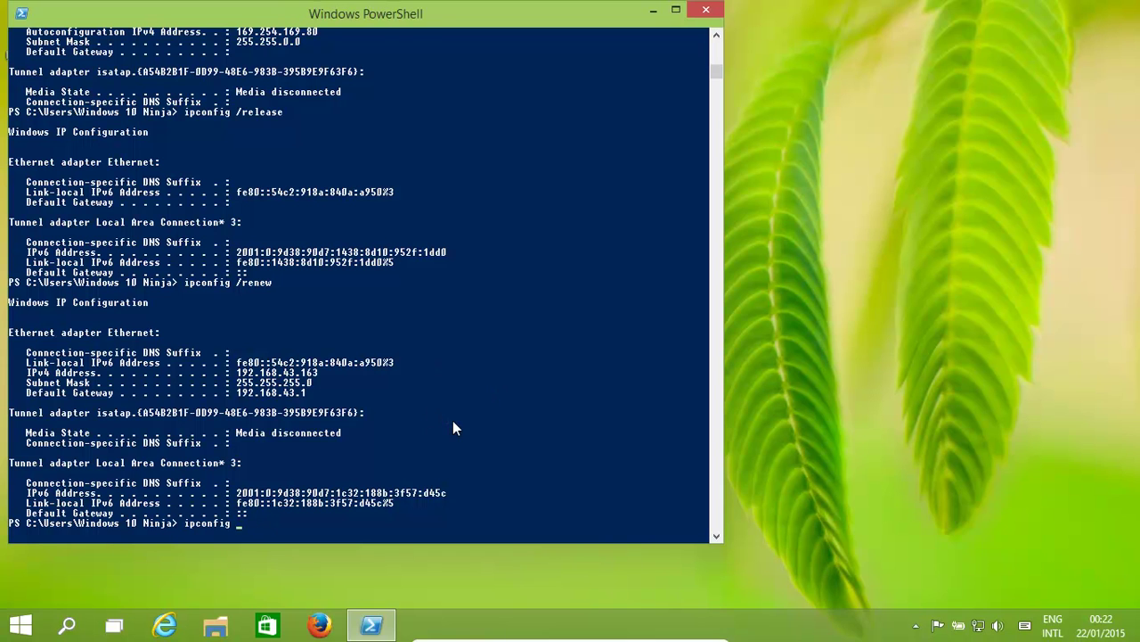
key("Return")
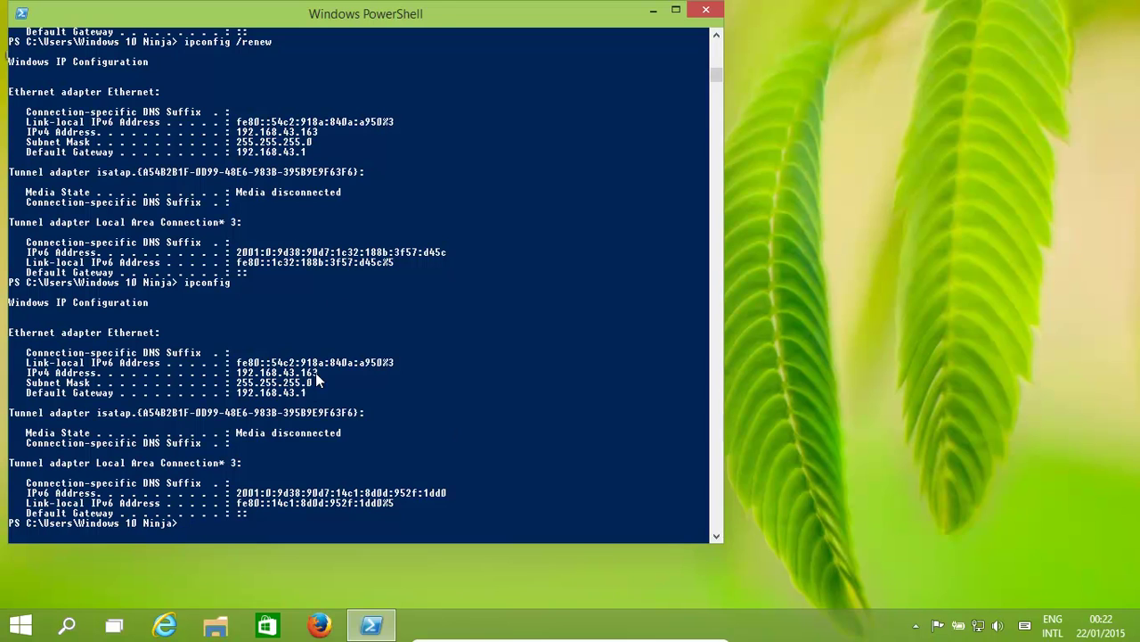
left_click_drag(323, 372, 236, 375)
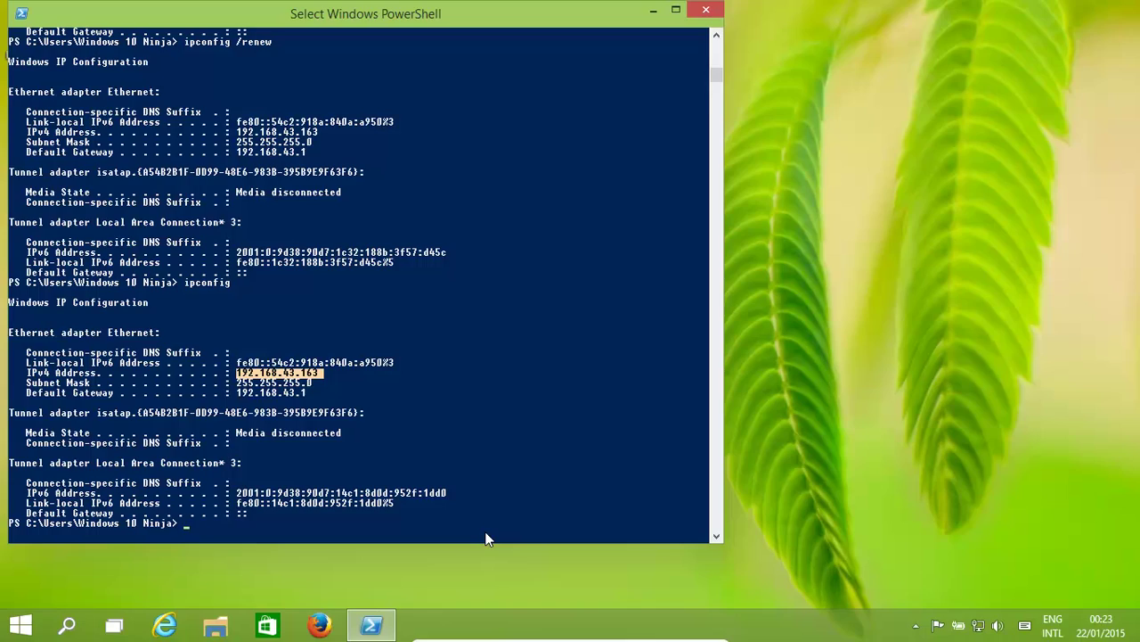
key("Control_R+f")
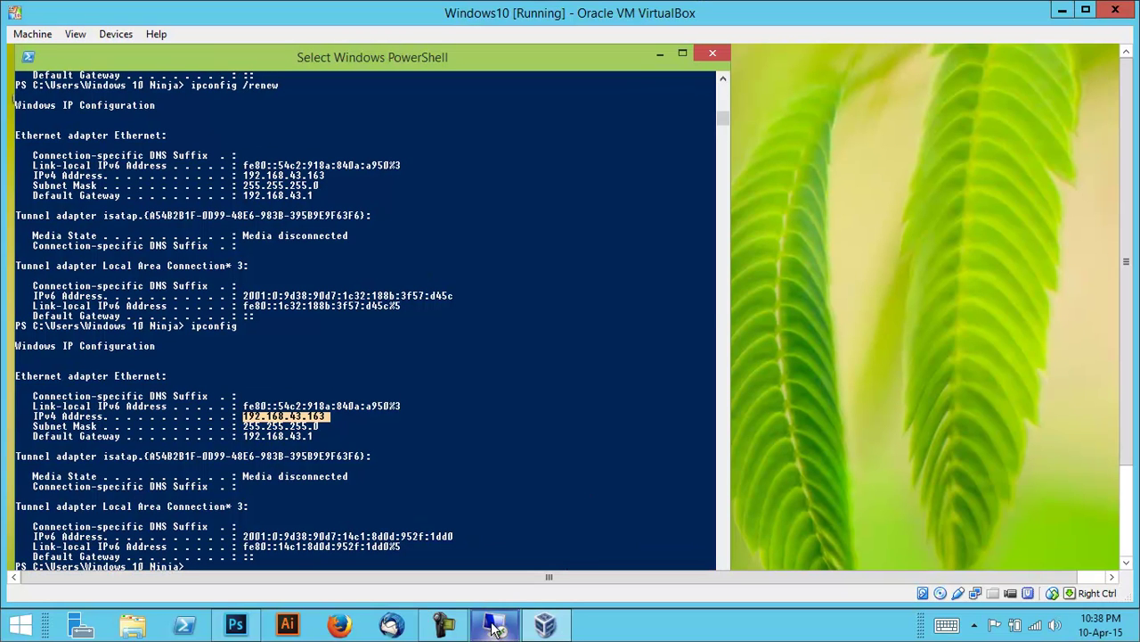
Connect Remote Desktop Connection to computer 192.168.43.163.
left_click(494, 624)
left_click(575, 207)
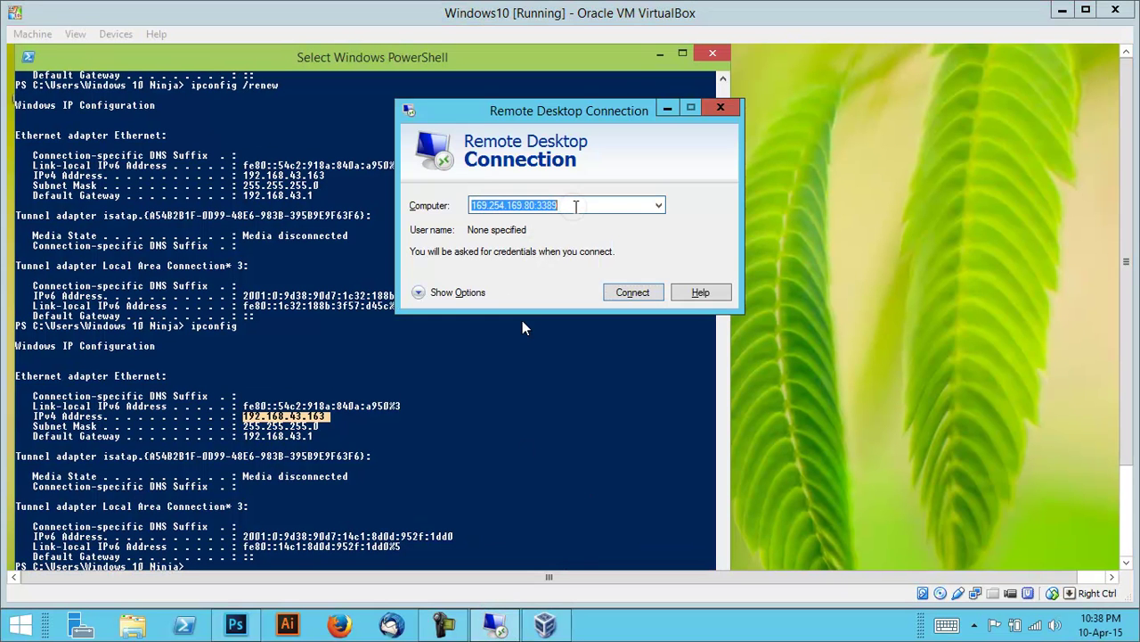
left_click(583, 204)
key("BackSpace")
key("BackSpace")
key("BackSpace")
key("BackSpace")
key("BackSpace")
key("BackSpace")
key("BackSpace")
key("BackSpace")
key("BackSpace")
key("BackSpace")
key("BackSpace")
key("BackSpace")
key("BackSpace")
key("BackSpace")
key("BackSpace")
key("BackSpace")
key("BackSpace")
key("BackSpace")
key("BackSpace")
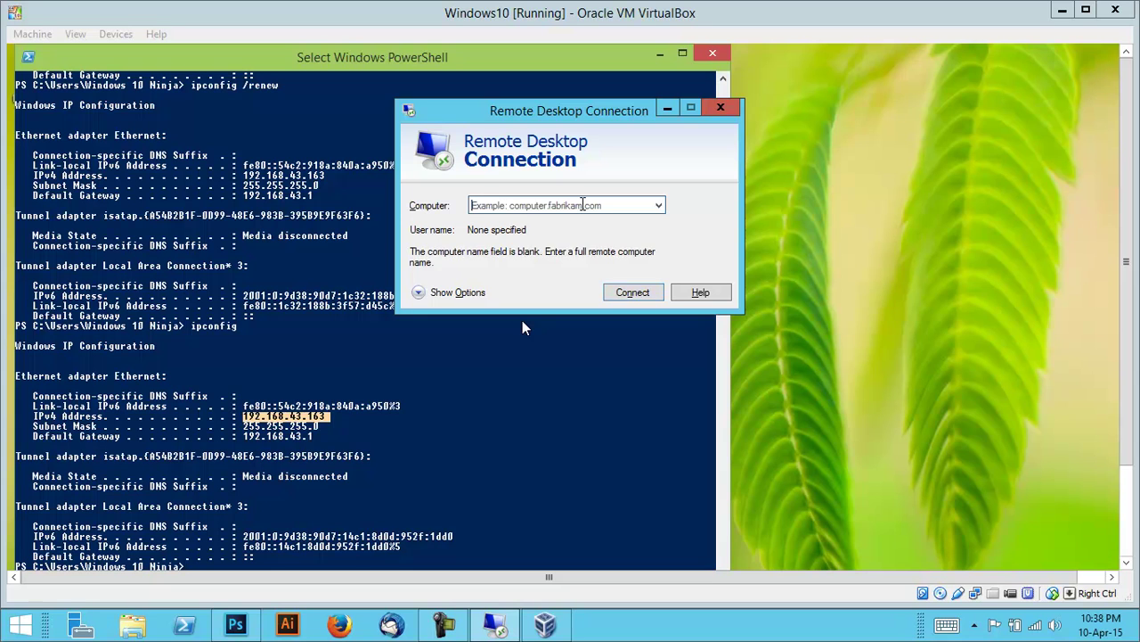
type("192.16")
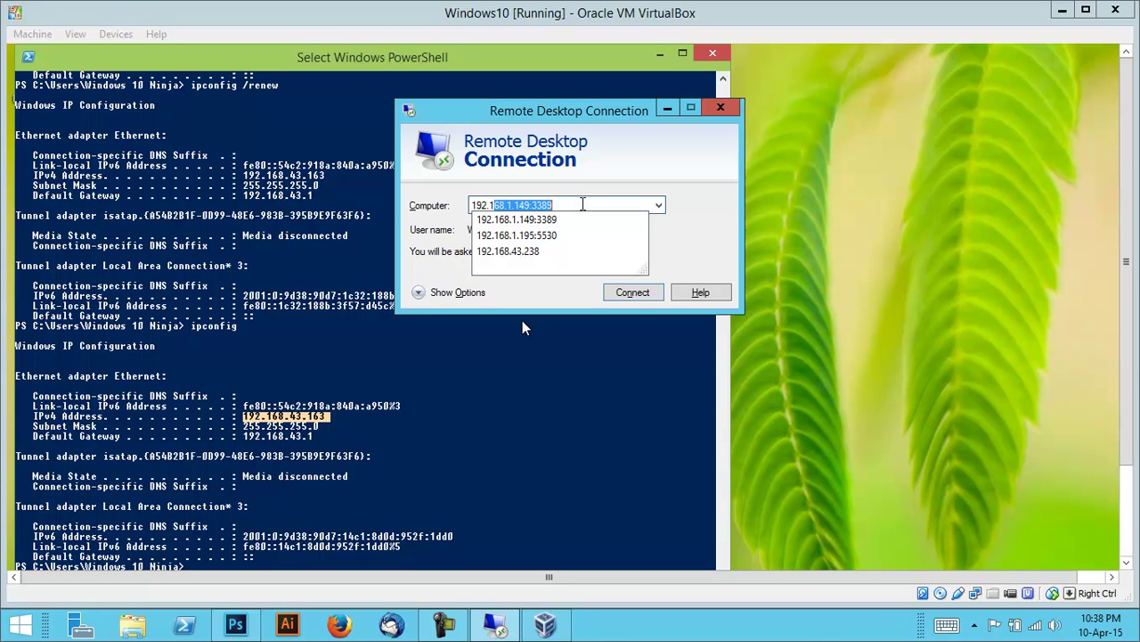
type("8.")
type("43.1")
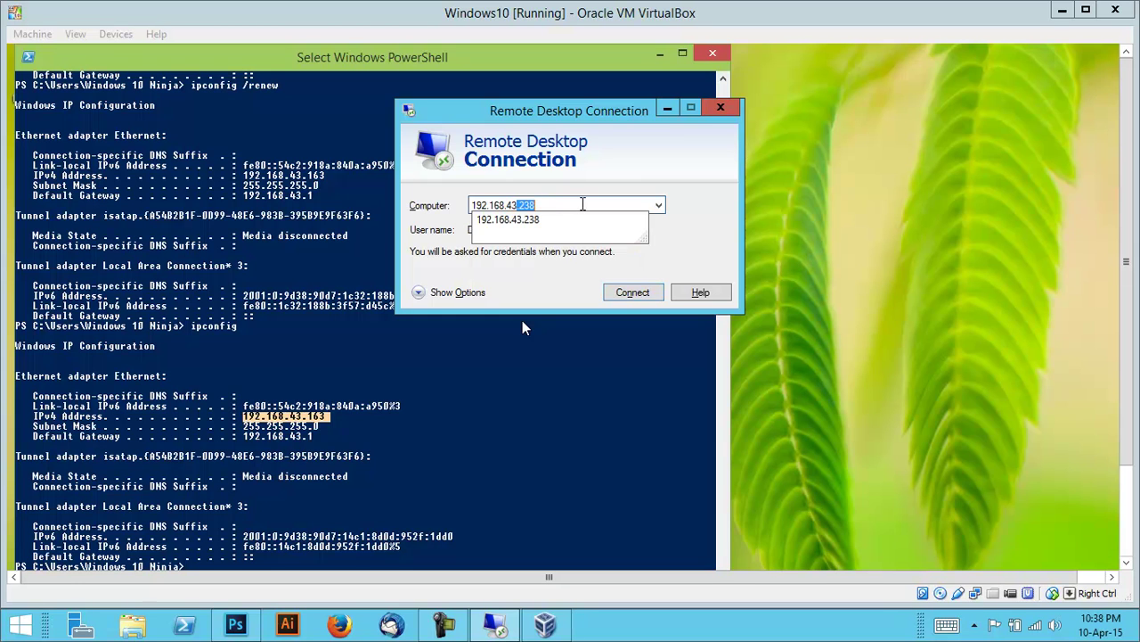
type("63")
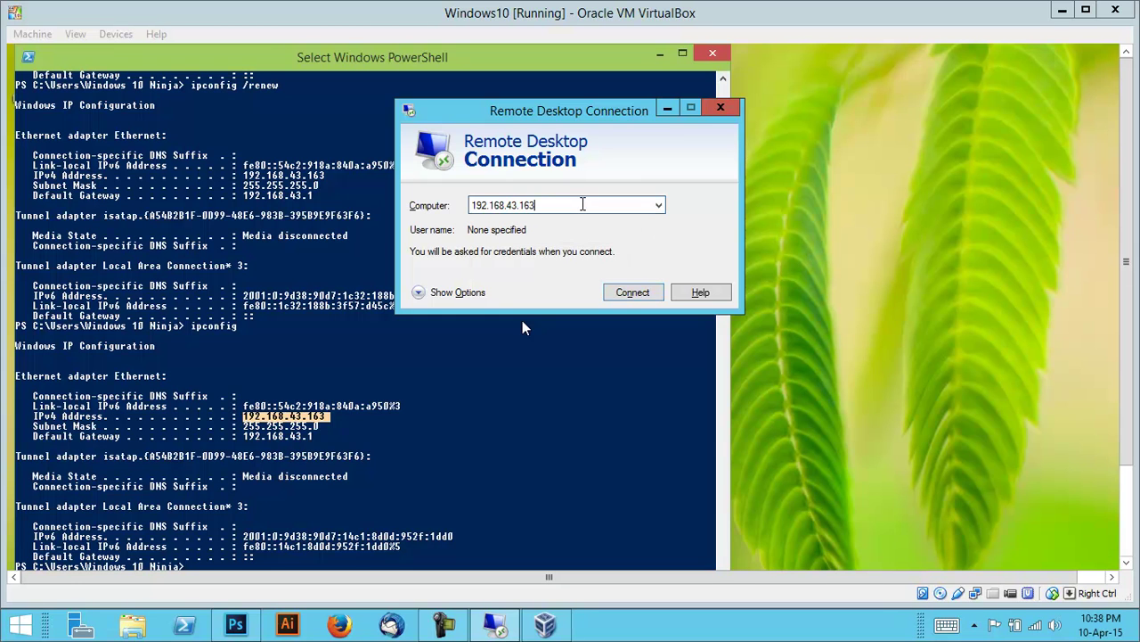
key("Return")
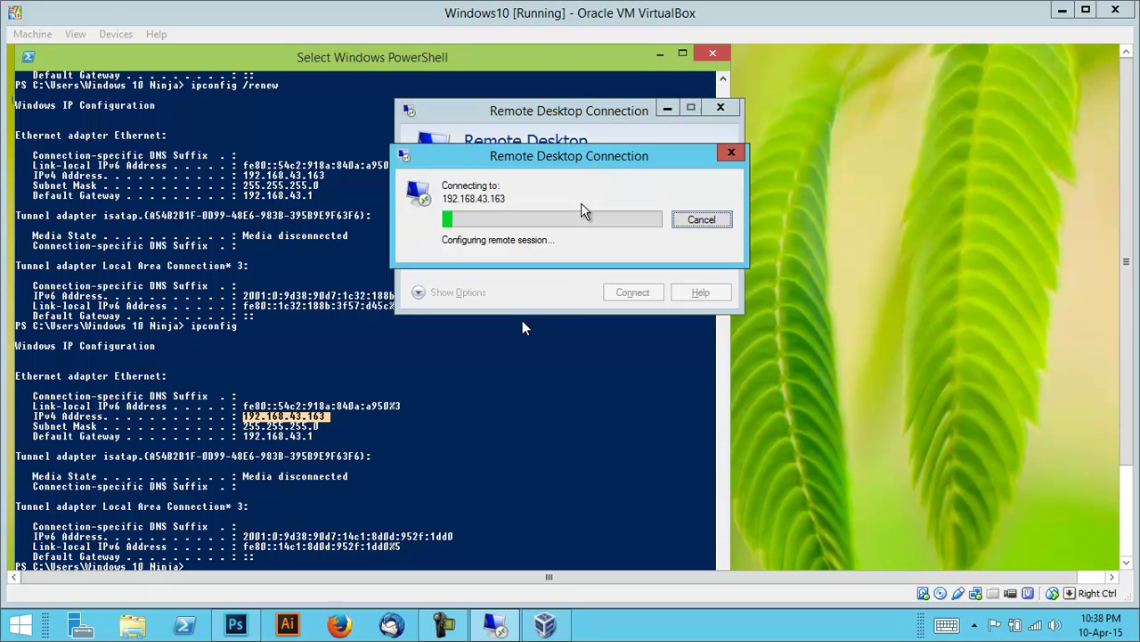
Sign in with the account's user name and password, and stop certificate warnings for this computer.
left_click(508, 174)
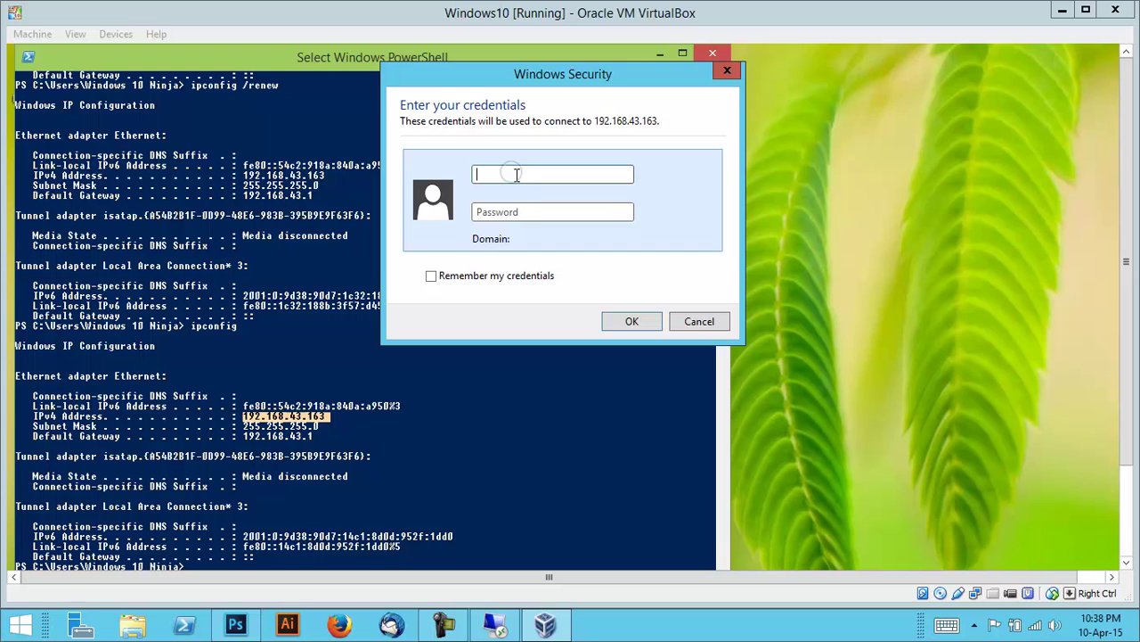
type("Windows")
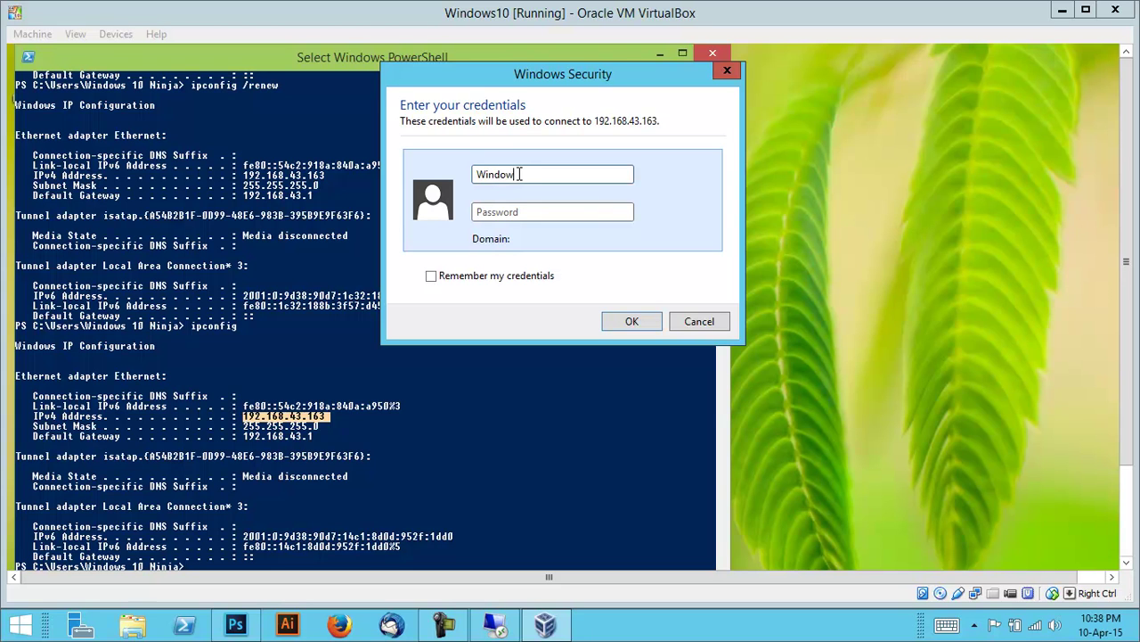
type(" 10 Ninja")
left_click(506, 212)
type("123")
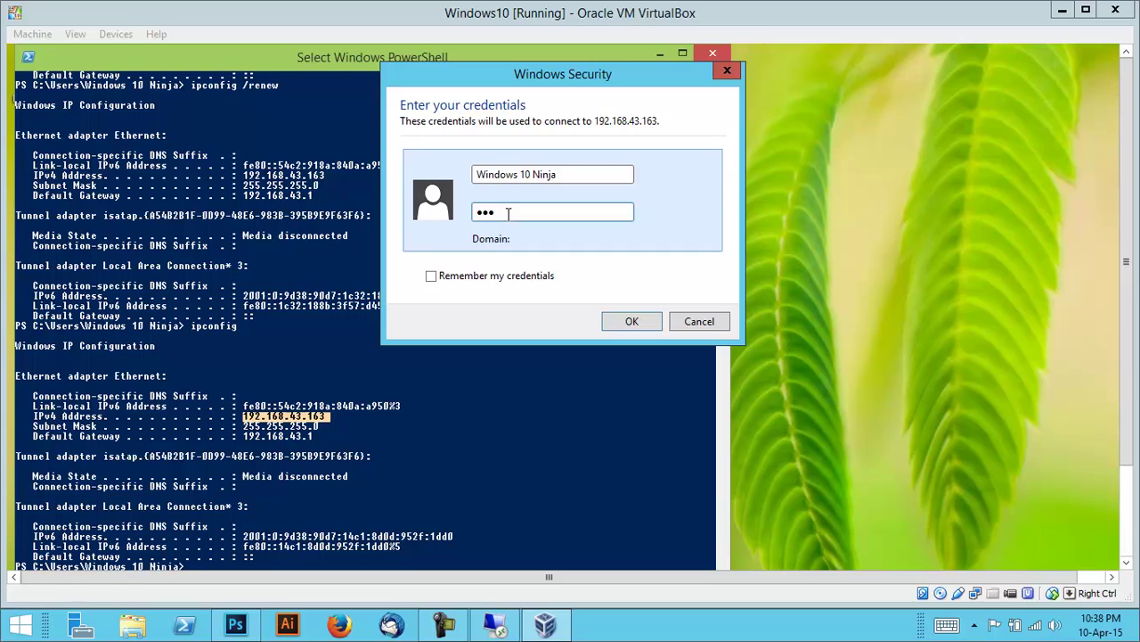
key("BackSpace")
key("BackSpace")
key("BackSpace")
type("123456")
left_click(642, 323)
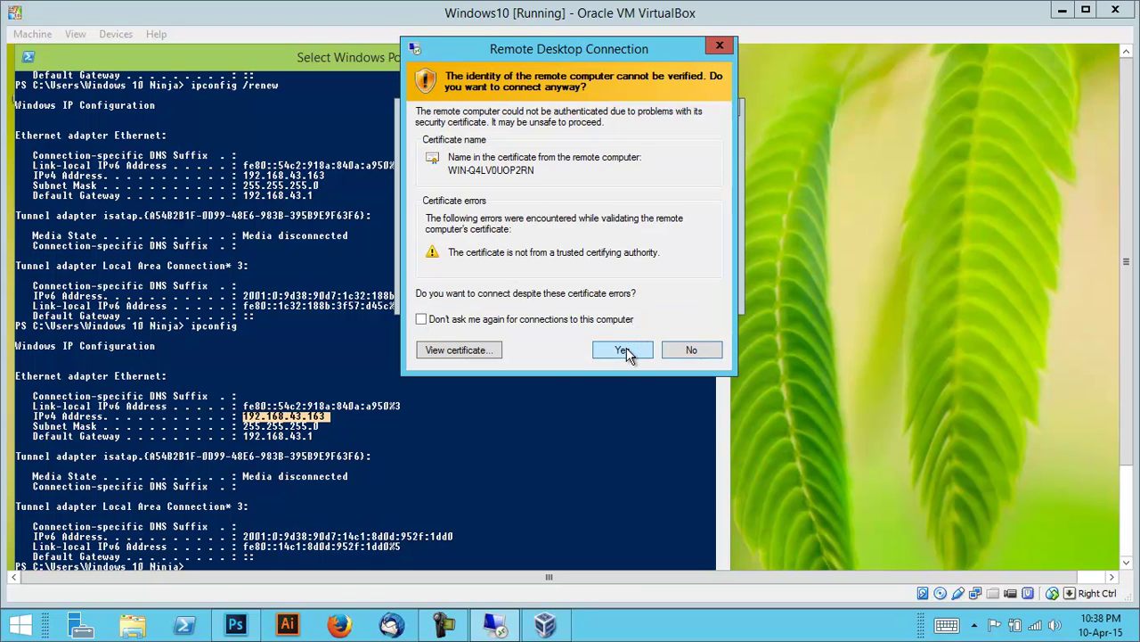
left_click(421, 319)
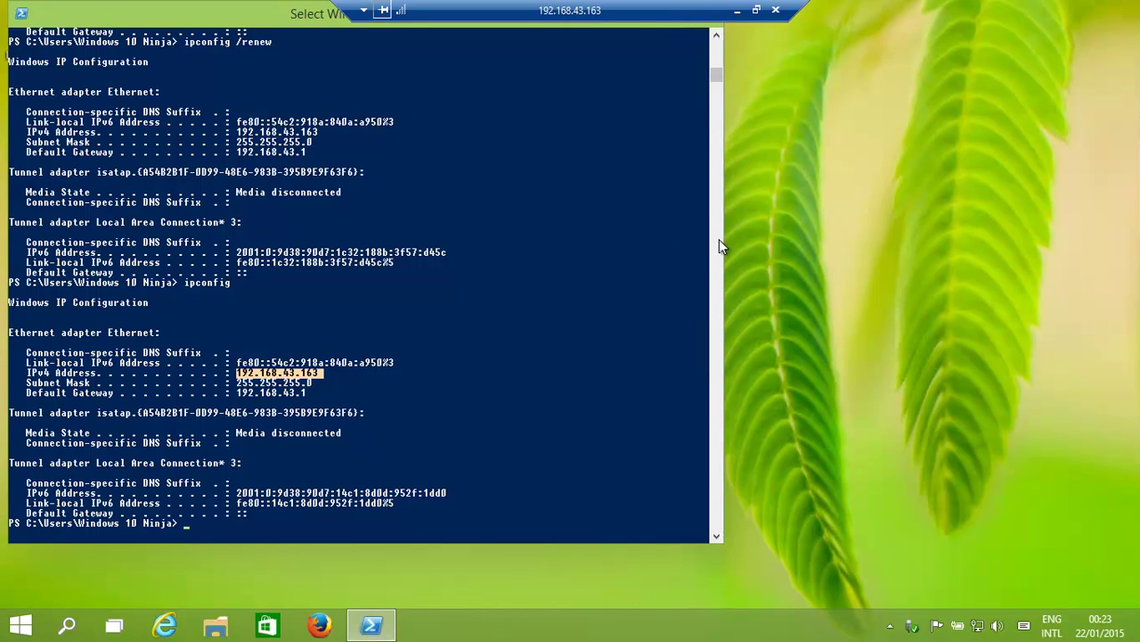
Clear the console selection and run ipconfig in the remote PowerShell.
left_click(604, 335)
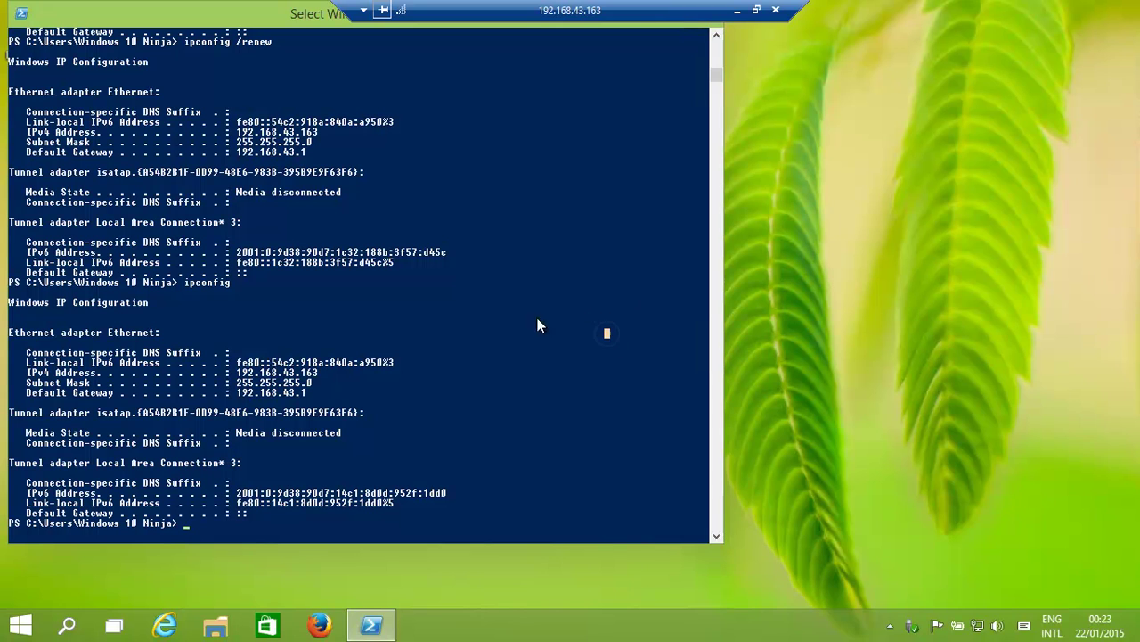
left_click(260, 513)
type("ipconfig")
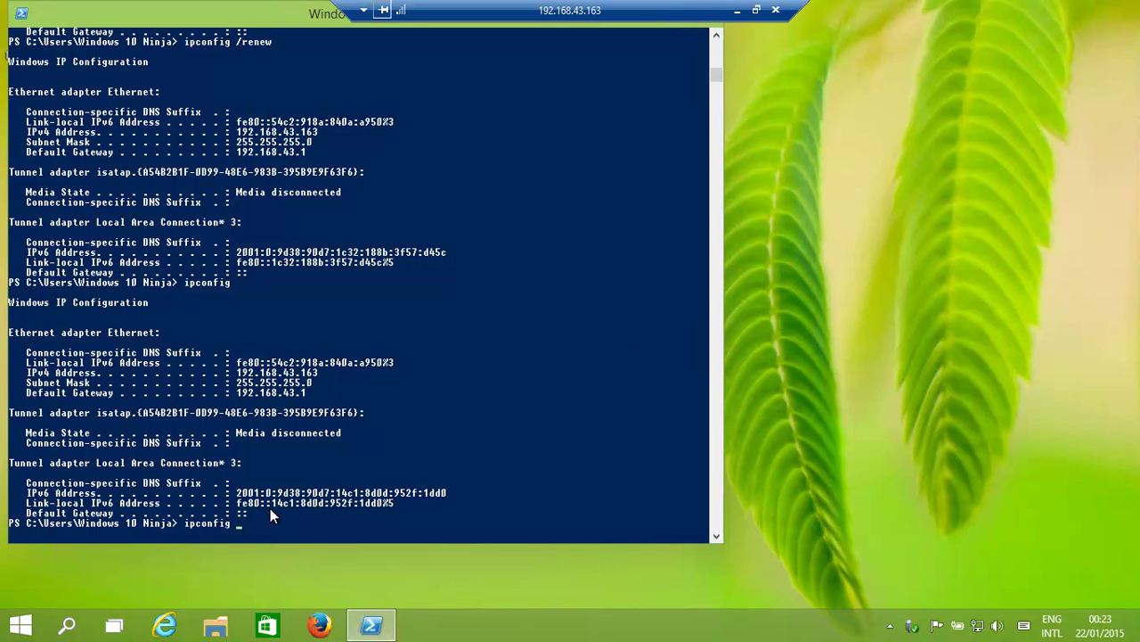
key("Return")
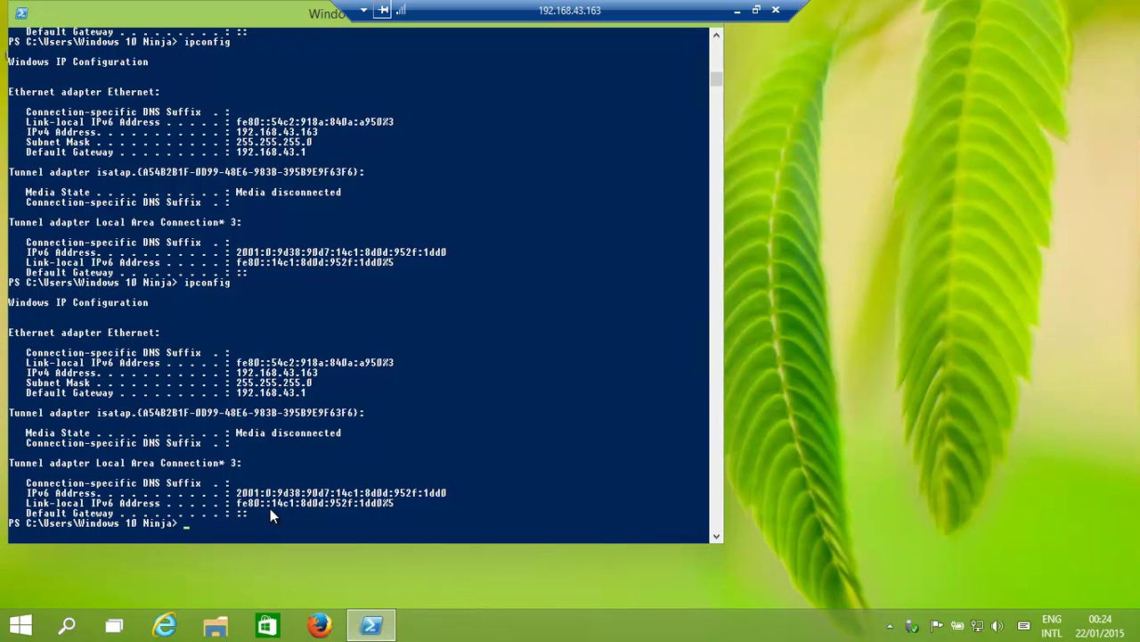
Dismiss the console's Find box with Cancel, twice.
key("ctrl+f")
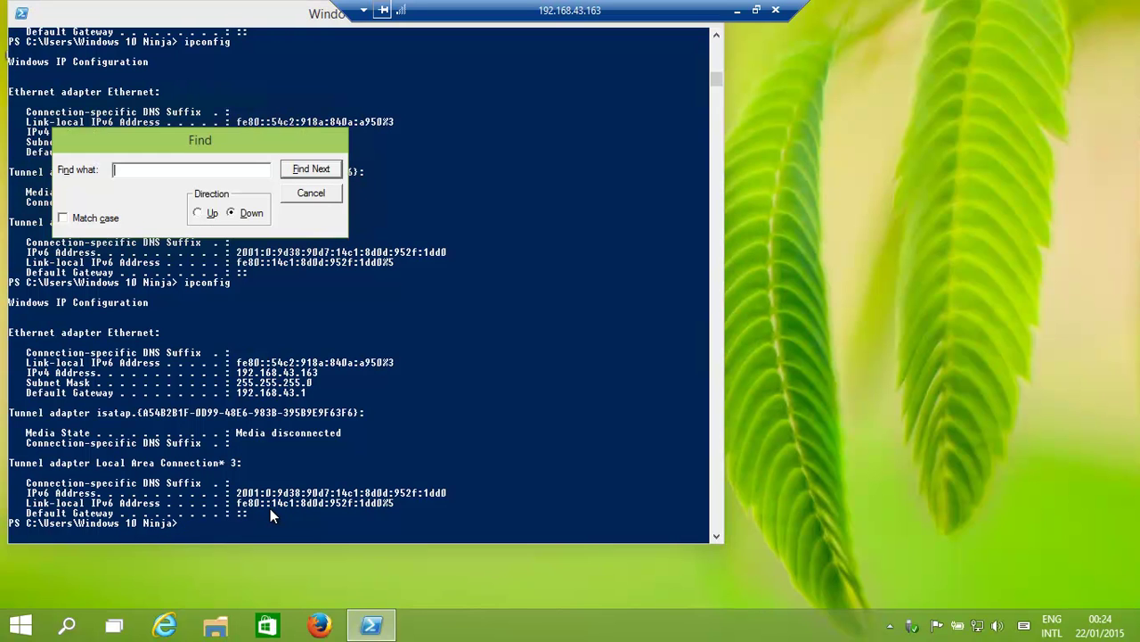
left_click(310, 195)
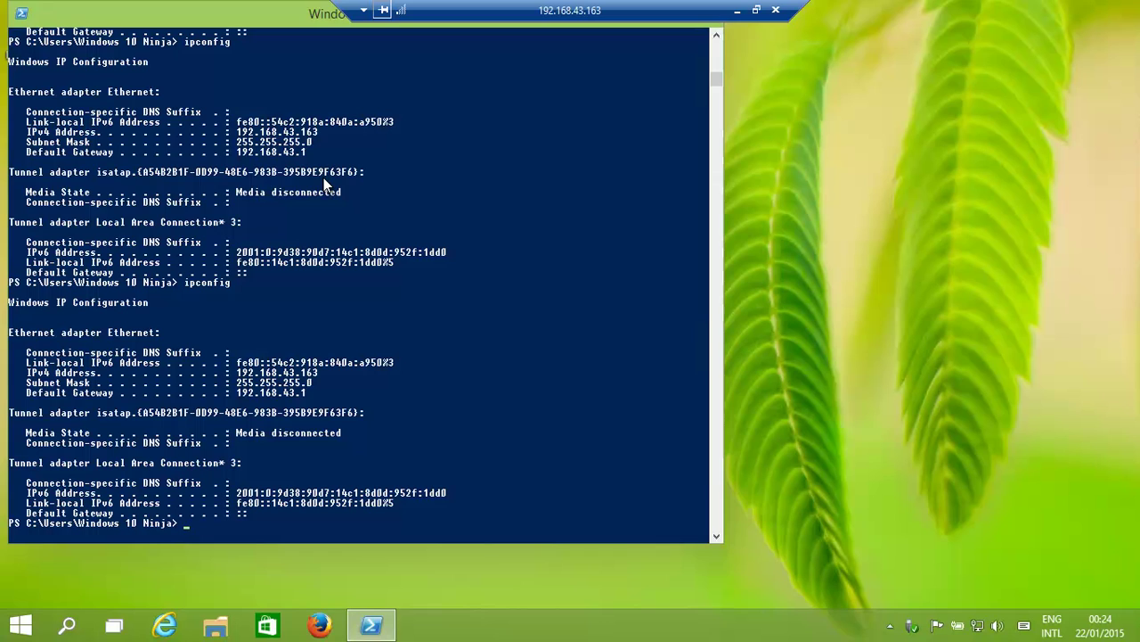
key("ctrl+f")
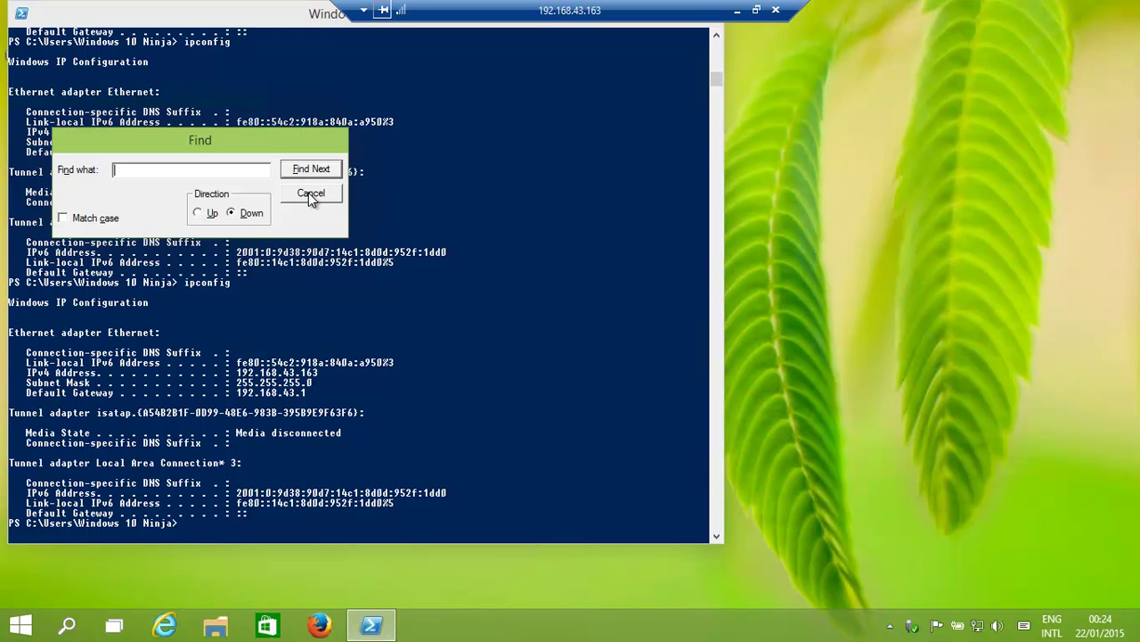
left_click(309, 195)
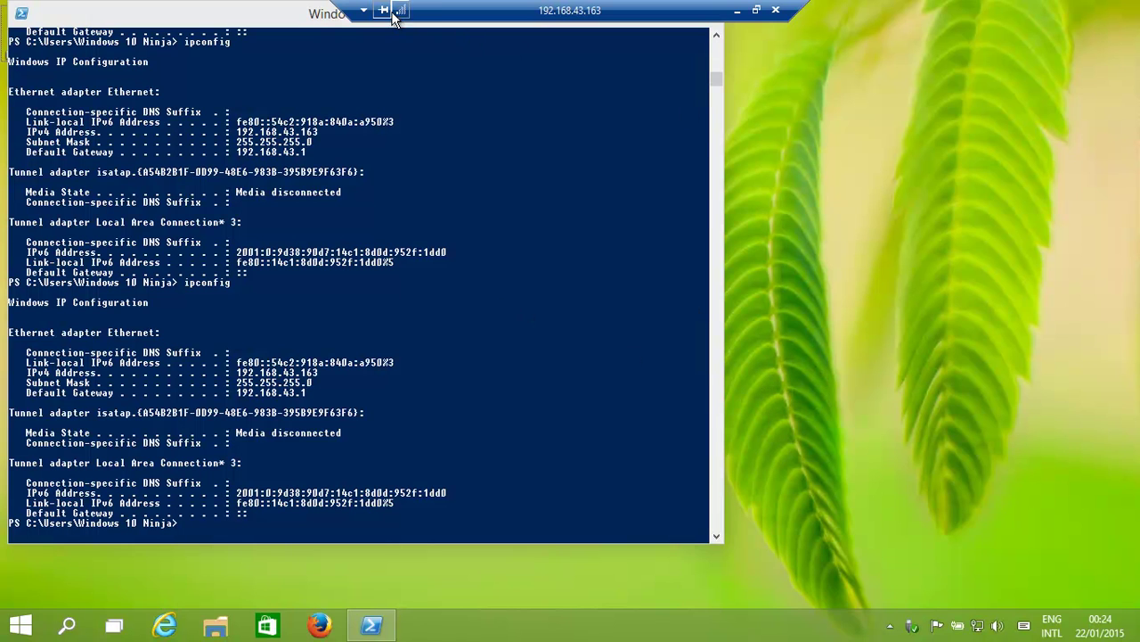
Take the remote session out of full screen and bring the Windows10 VirtualBox window forward.
left_click(755, 11)
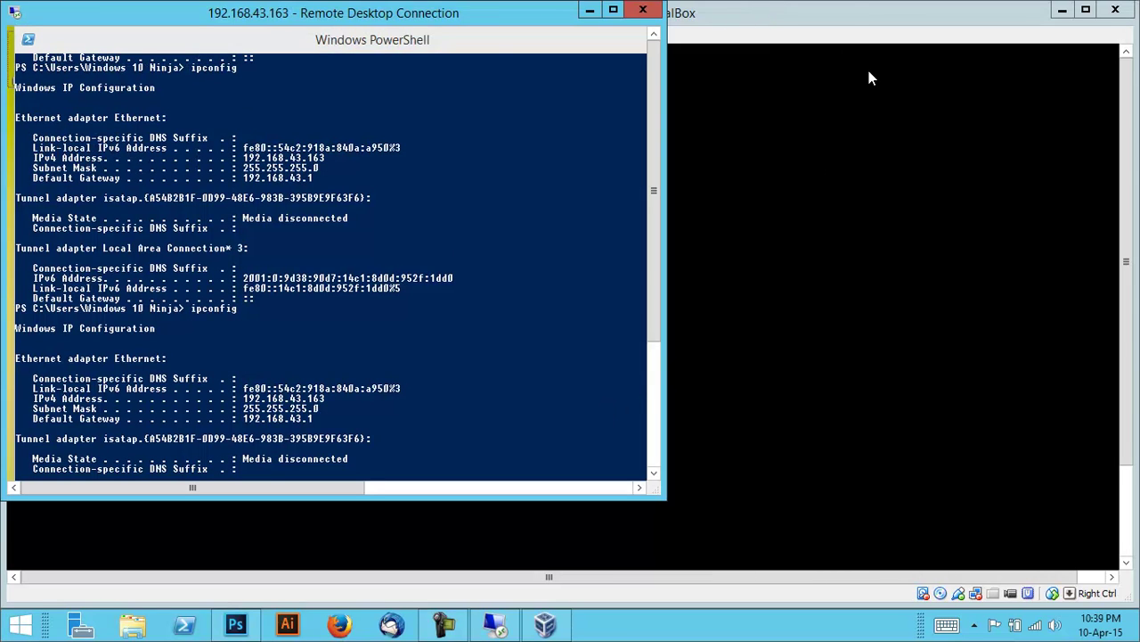
left_click(852, 29)
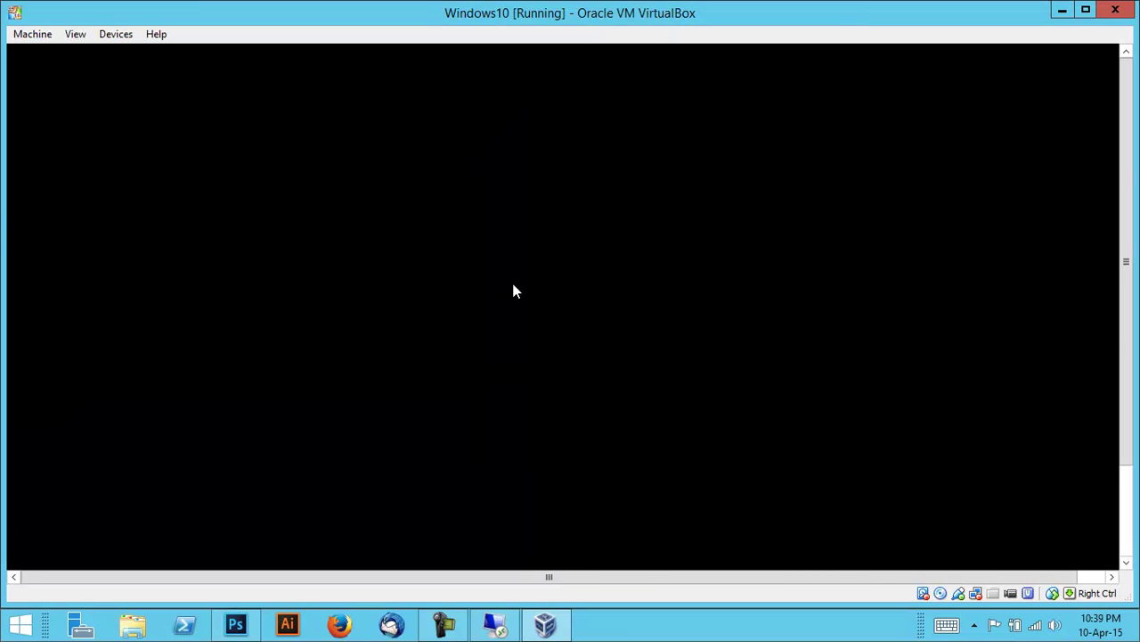